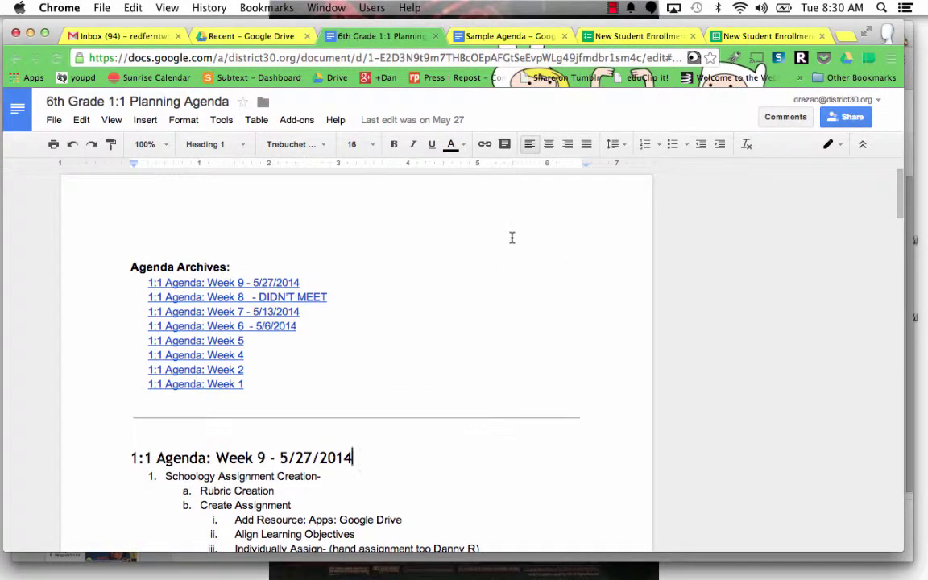
Step: Review the linked Agenda Archives list and the Week 9 heading in the example document
{"action": "scroll", "coordinate": [495, 287], "scroll_direction": "down", "scroll_amount": 2}
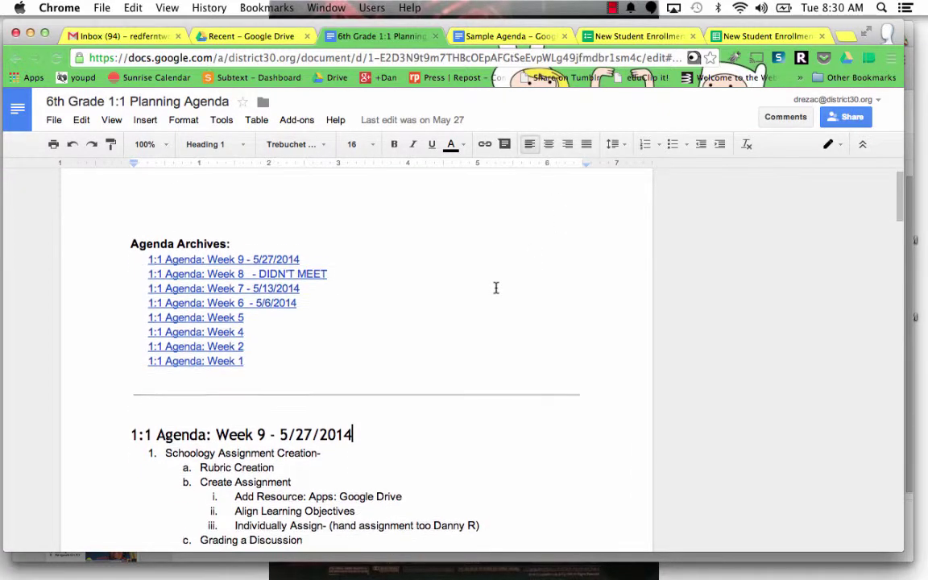
{"action": "scroll", "coordinate": [495, 288], "scroll_direction": "up", "scroll_amount": 2}
{"action": "left_click", "coordinate": [474, 327]}
{"action": "scroll", "coordinate": [472, 300], "scroll_direction": "down", "scroll_amount": 1}
{"action": "left_click", "coordinate": [460, 238]}
{"action": "scroll", "coordinate": [514, 339], "scroll_direction": "down", "scroll_amount": 1}
{"action": "scroll", "coordinate": [514, 339], "scroll_direction": "down", "scroll_amount": 3}
{"action": "scroll", "coordinate": [514, 339], "scroll_direction": "up", "scroll_amount": 4}
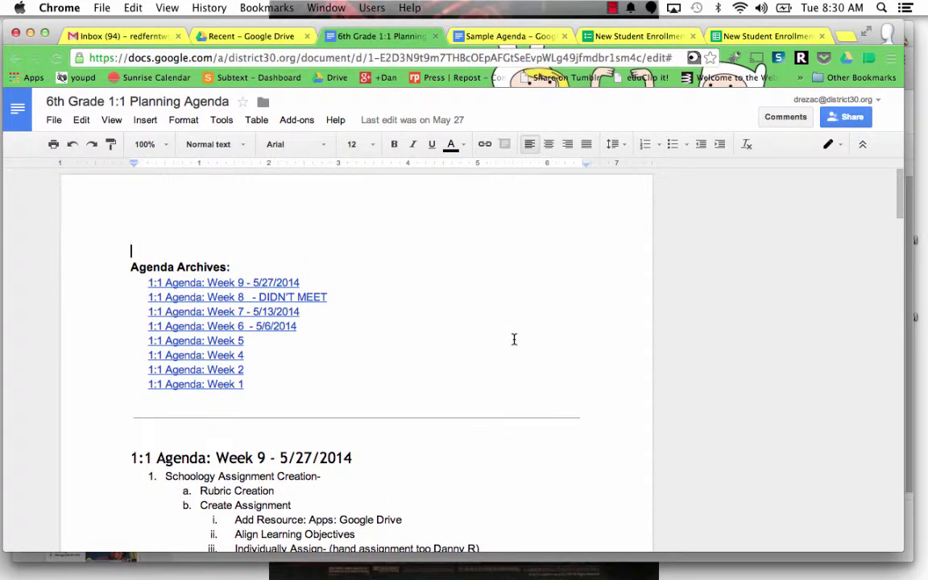
{"action": "scroll", "coordinate": [514, 339], "scroll_direction": "down", "scroll_amount": 2}
{"action": "scroll", "coordinate": [505, 340], "scroll_direction": "up", "scroll_amount": 2}
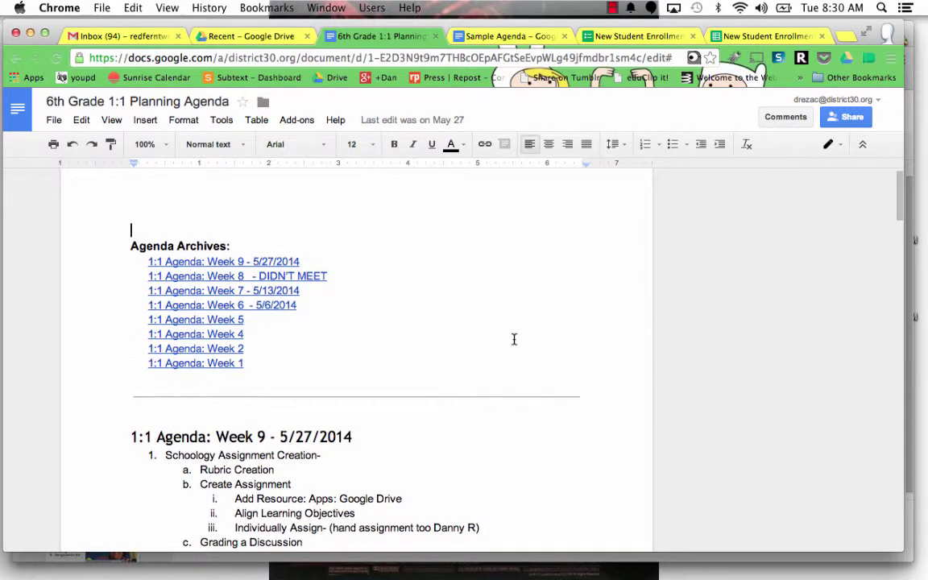
{"action": "scroll", "coordinate": [515, 428], "scroll_direction": "down", "scroll_amount": 1}
{"action": "left_click", "coordinate": [505, 401]}
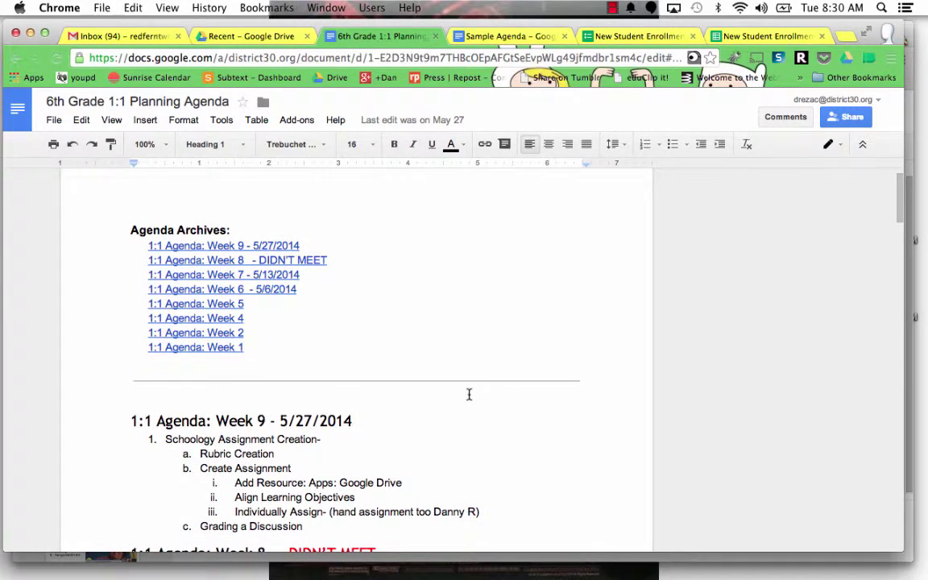
{"action": "scroll", "coordinate": [437, 364], "scroll_direction": "up", "scroll_amount": 1}
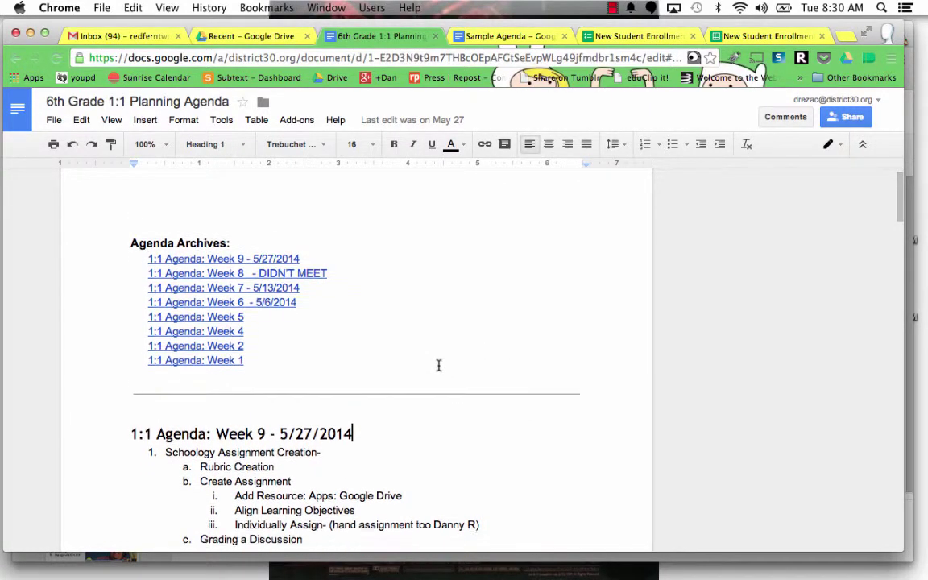
Step: Follow the Week 1 and Week 2 archive links to their agenda headings
{"action": "left_click", "coordinate": [398, 314]}
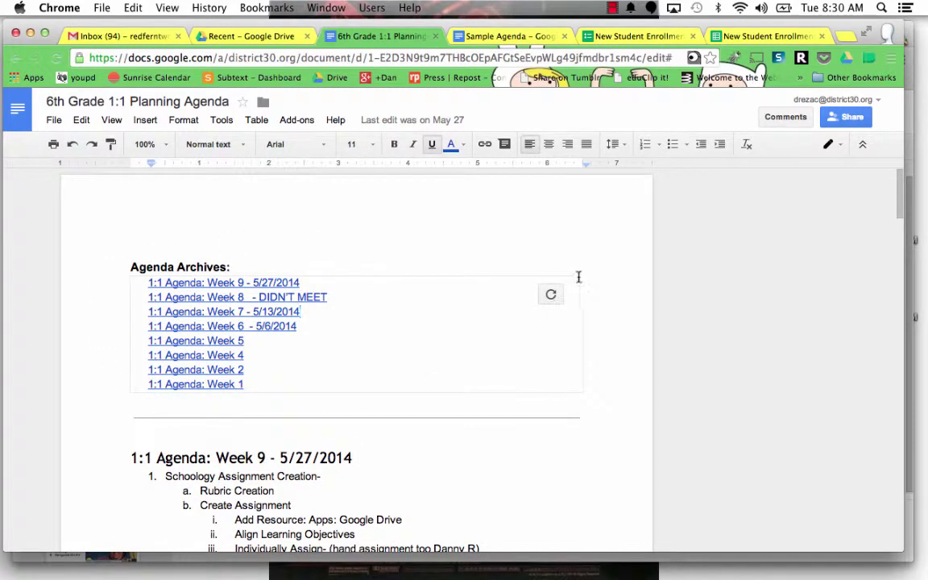
{"action": "left_click", "coordinate": [499, 246]}
{"action": "scroll", "coordinate": [503, 389], "scroll_direction": "down", "scroll_amount": 5}
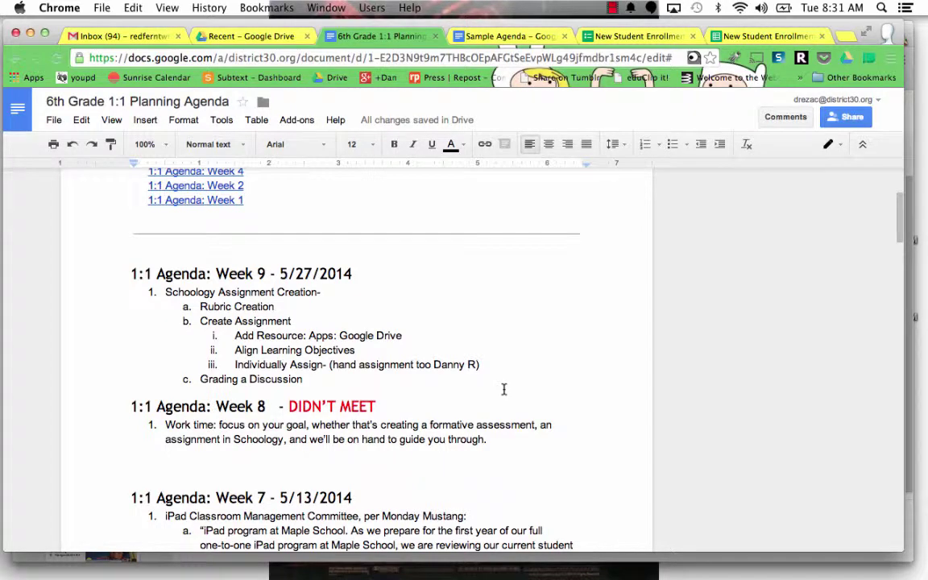
{"action": "scroll", "coordinate": [503, 389], "scroll_direction": "up", "scroll_amount": 5}
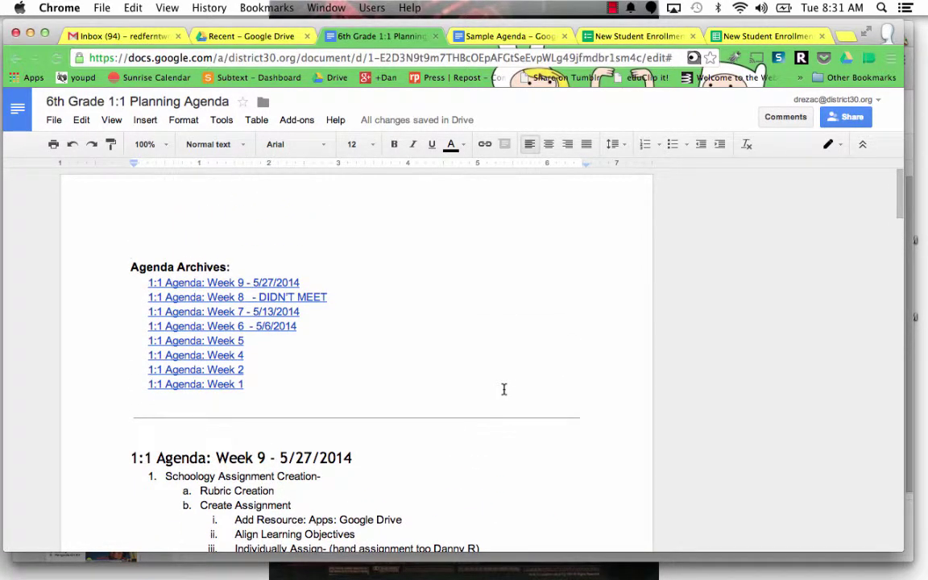
{"action": "left_click", "coordinate": [218, 384]}
{"action": "left_click", "coordinate": [228, 407]}
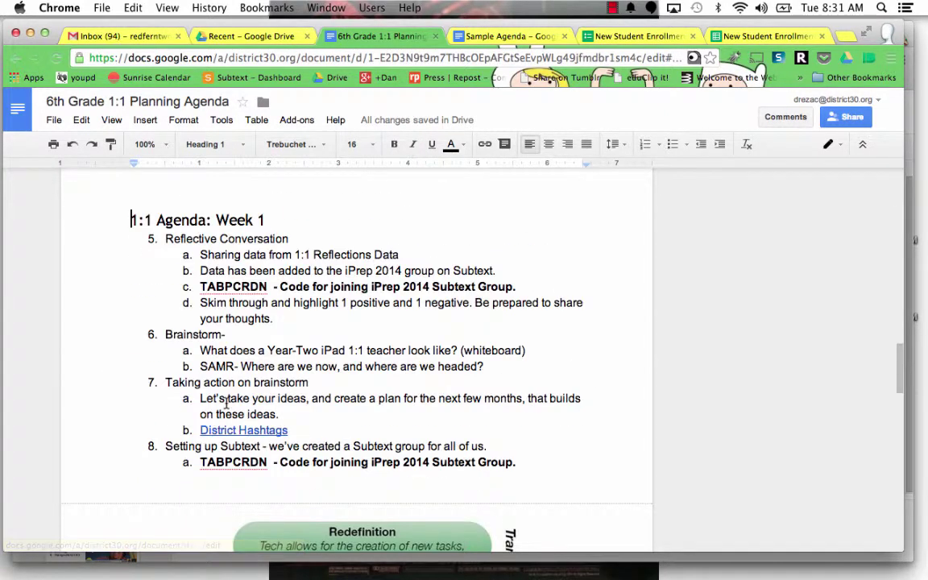
{"action": "scroll", "coordinate": [240, 321], "scroll_direction": "up", "scroll_amount": 20}
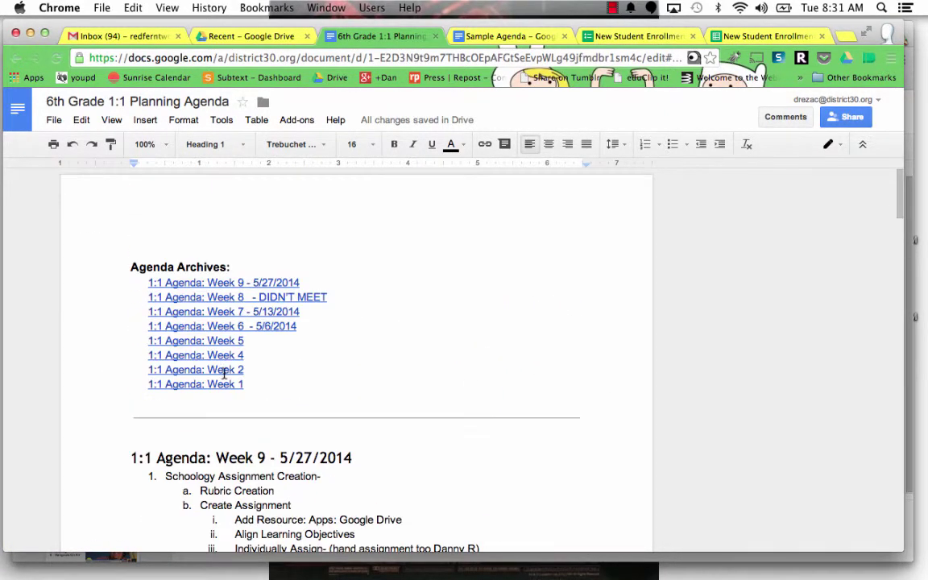
{"action": "left_click", "coordinate": [224, 370]}
{"action": "left_click", "coordinate": [228, 390]}
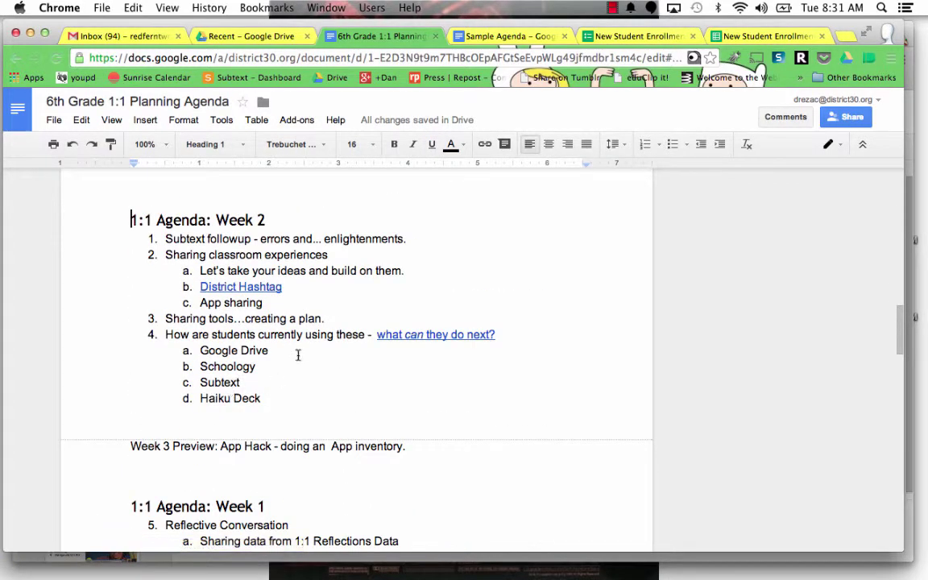
{"action": "scroll", "coordinate": [297, 355], "scroll_direction": "up", "scroll_amount": 15}
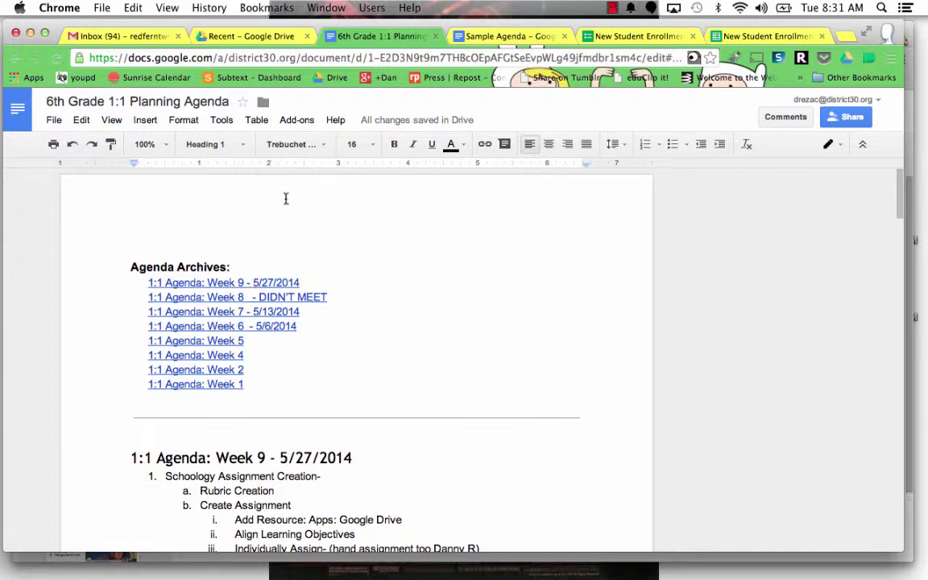
Step: In the Sample Agenda document, add a blank top line and start a numbered list
{"action": "left_click", "coordinate": [501, 36]}
{"action": "left_click", "coordinate": [243, 254]}
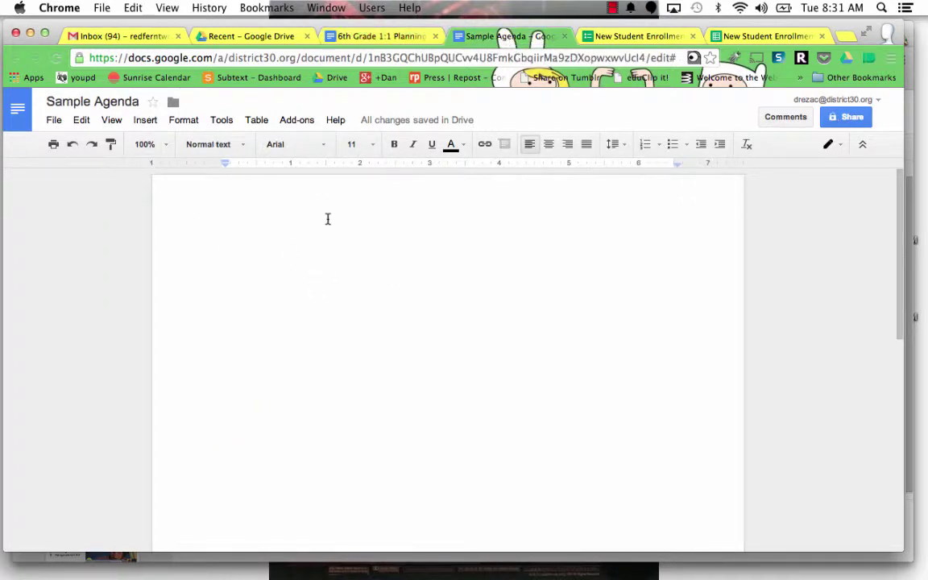
{"action": "key", "text": "Return"}
{"action": "key", "text": "Return"}
{"action": "key", "text": "Return"}
{"action": "type", "text": "1."}
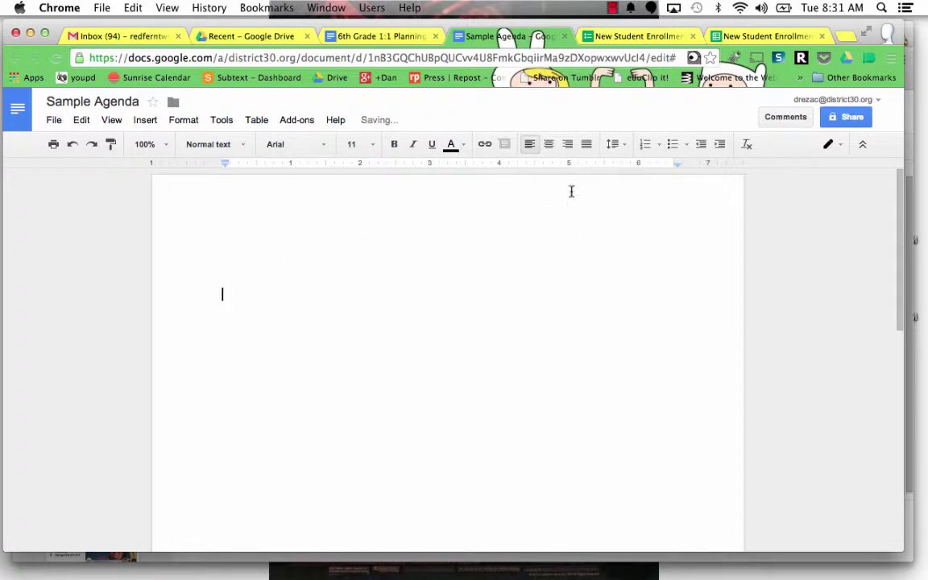
{"action": "left_click", "coordinate": [649, 144]}
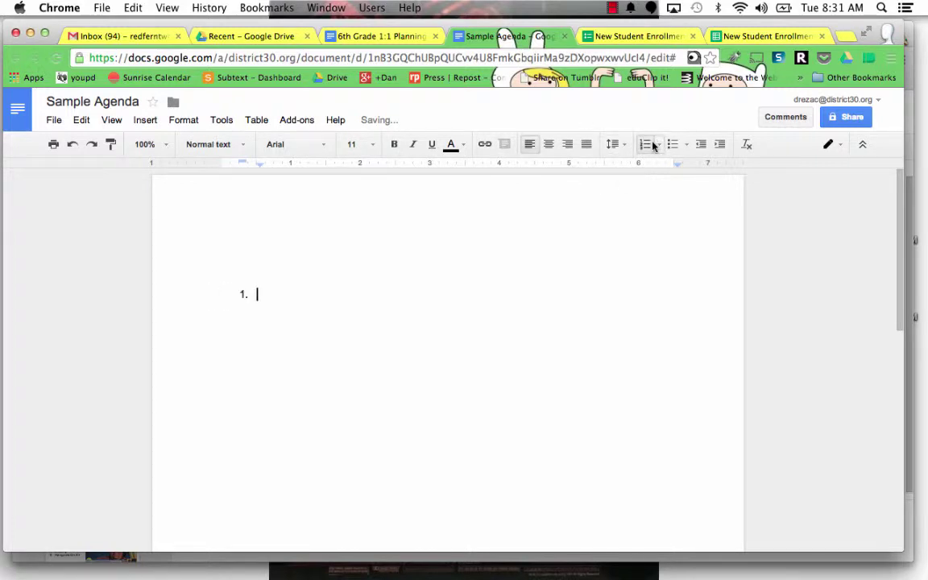
Step: Remove the numbering and set the first line to Heading 1 style
{"action": "left_click", "coordinate": [228, 296]}
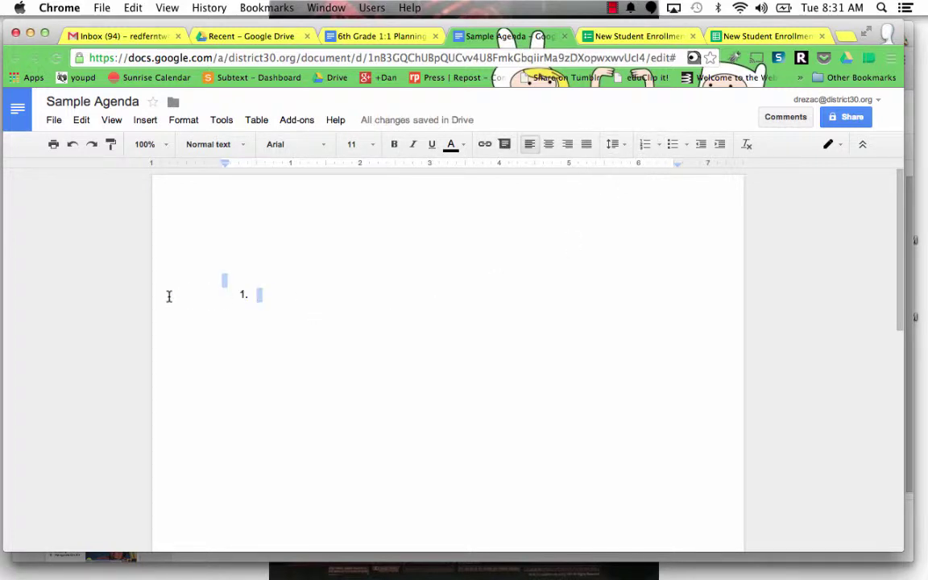
{"action": "left_click", "coordinate": [263, 286]}
{"action": "key", "text": "BackSpace"}
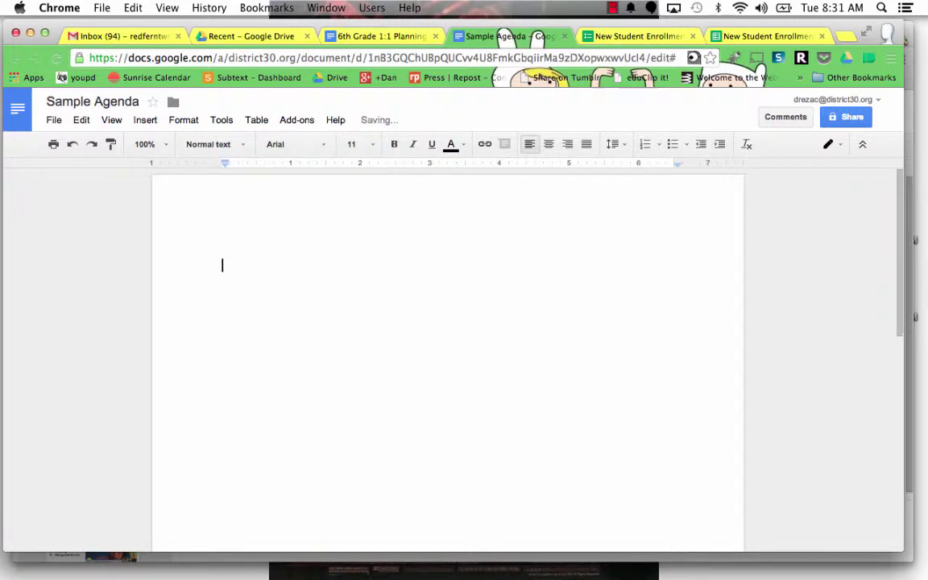
{"action": "left_click", "coordinate": [182, 121]}
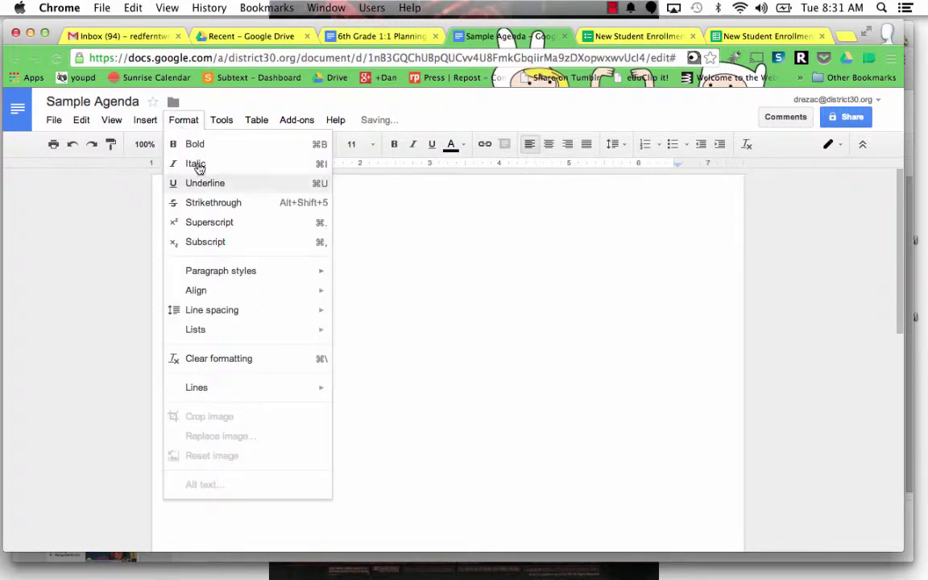
{"action": "mouse_move", "coordinate": [261, 272]}
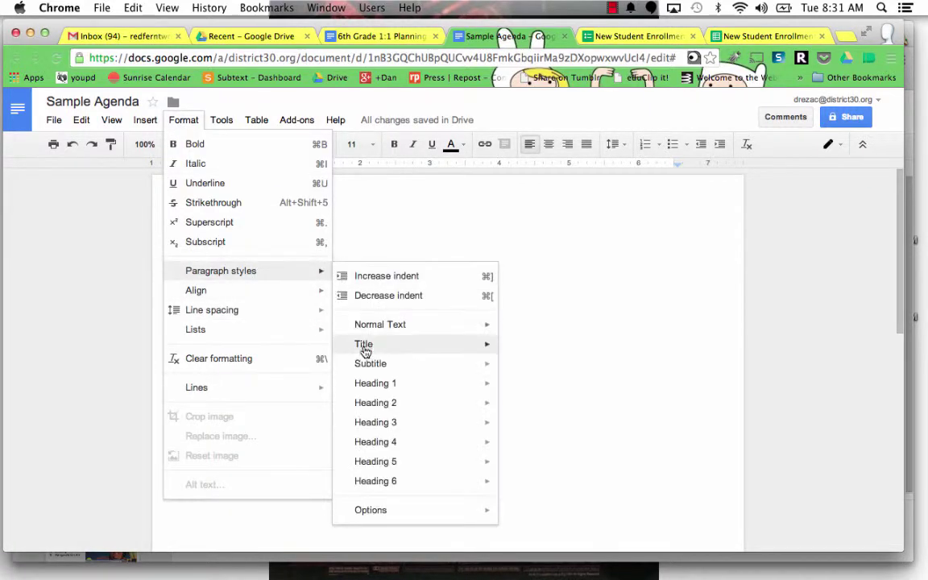
{"action": "mouse_move", "coordinate": [393, 383]}
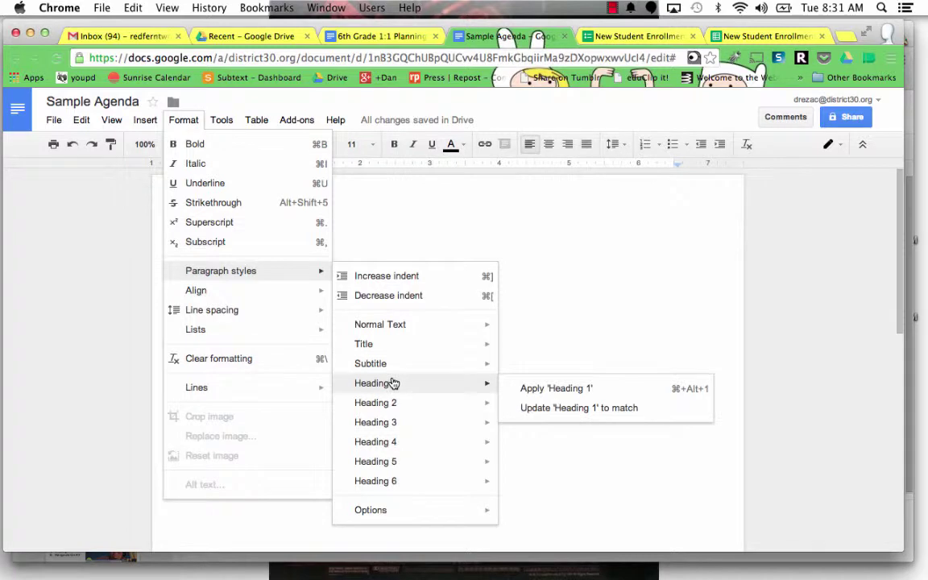
{"action": "left_click", "coordinate": [538, 391]}
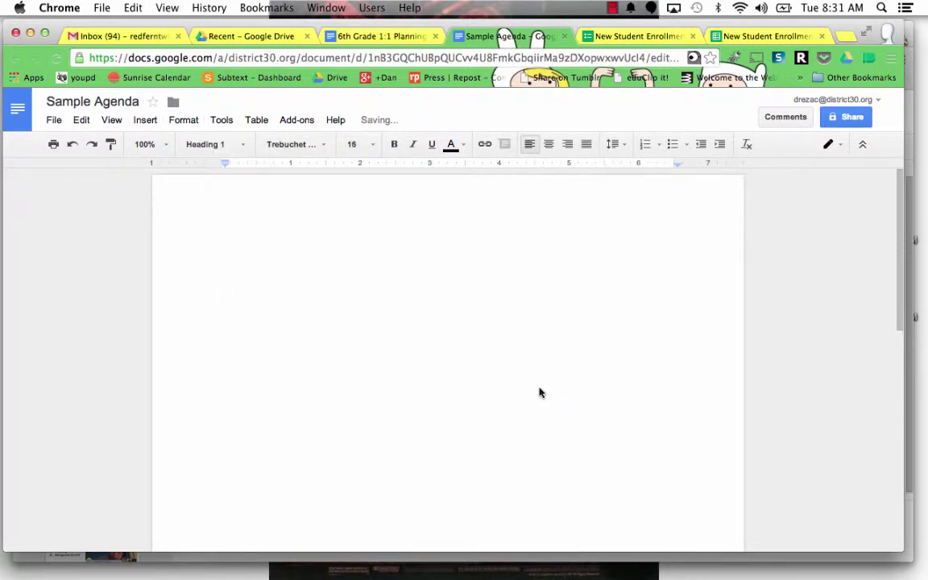
Step: Type numbered heading 'Weekly Agenda' with four indented 'More' sub-items
{"action": "left_click", "coordinate": [645, 147]}
{"action": "type", "text": "W"}
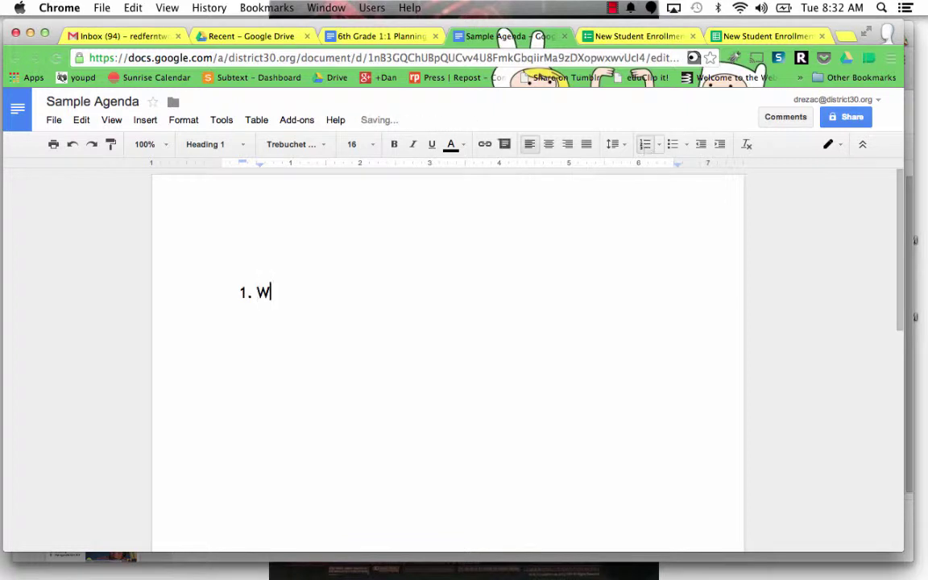
{"action": "type", "text": "eekly Agenda"}
{"action": "key", "text": "Return"}
{"action": "key", "text": "Tab"}
{"action": "type", "text": "More"}
{"action": "key", "text": "Return"}
{"action": "type", "text": "More"}
{"action": "key", "text": "Return"}
{"action": "type", "text": "More"}
{"action": "key", "text": "Return"}
{"action": "type", "text": "More"}
Step: Add third-level 'THinings' and 'things' entries, another 'More', then top-level item 2
{"action": "key", "text": "Return"}
{"action": "key", "text": "Tab"}
{"action": "type", "text": "THin"}
{"action": "type", "text": "ings"}
{"action": "key", "text": "Return"}
{"action": "type", "text": "things"}
{"action": "key", "text": "Return"}
{"action": "key", "text": "shift+Tab"}
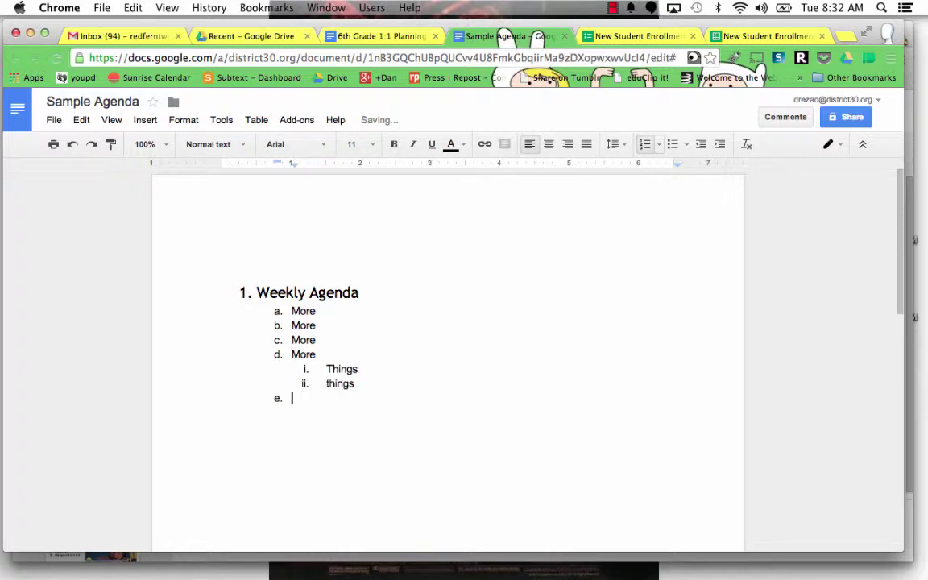
{"action": "type", "text": "More"}
{"action": "key", "text": "Return"}
{"action": "key", "text": "shift+Tab"}
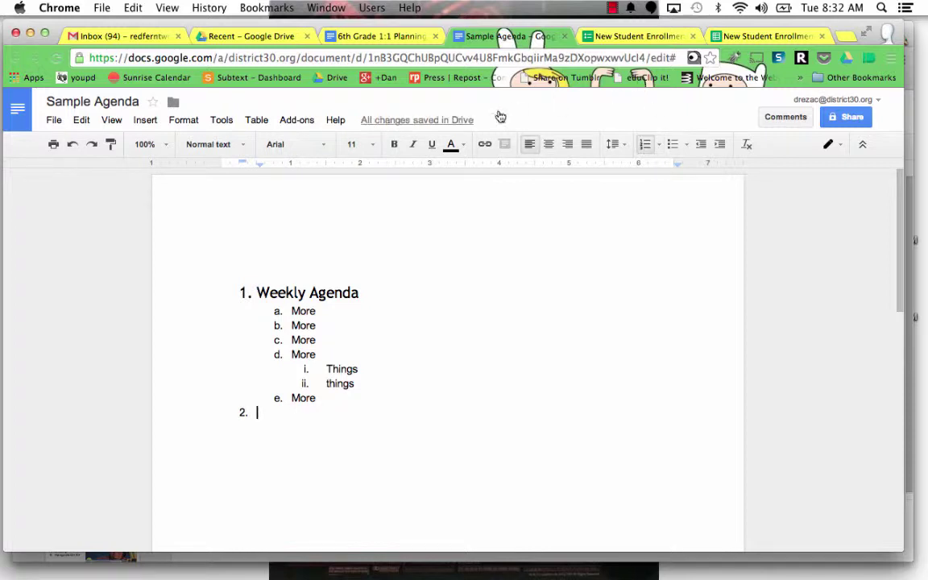
Step: Insert two unnumbered empty lines above the Weekly Agenda heading
{"action": "left_click", "coordinate": [234, 292]}
{"action": "key", "text": "Return"}
{"action": "key", "text": "BackSpace"}
{"action": "key", "text": "BackSpace"}
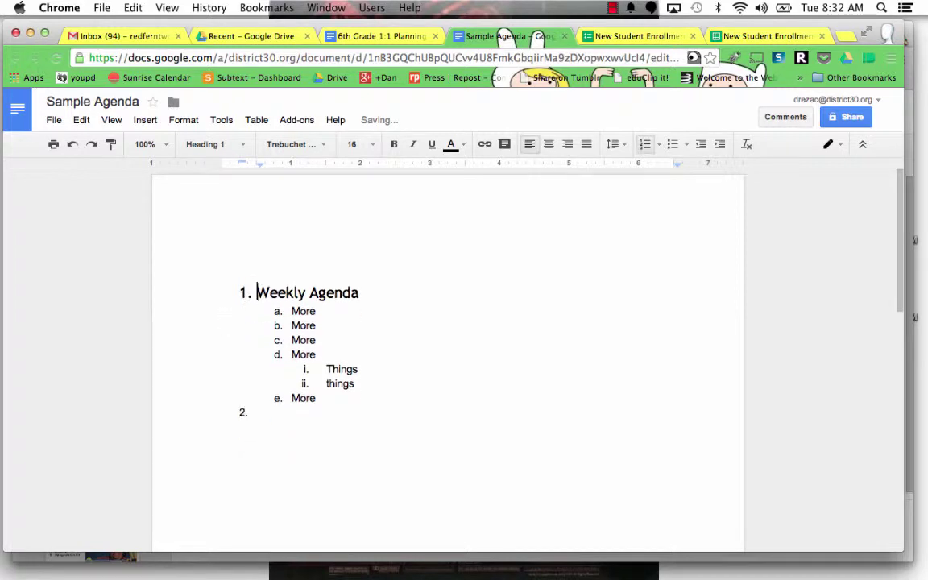
{"action": "key", "text": "Up"}
{"action": "key", "text": "Return"}
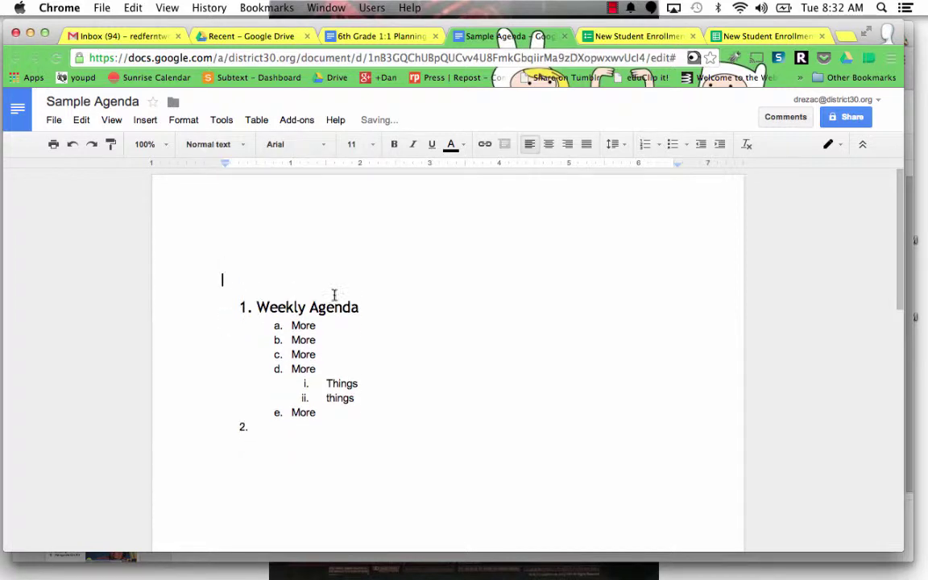
Step: Insert a table of contents above the list and refresh it
{"action": "left_click", "coordinate": [147, 121]}
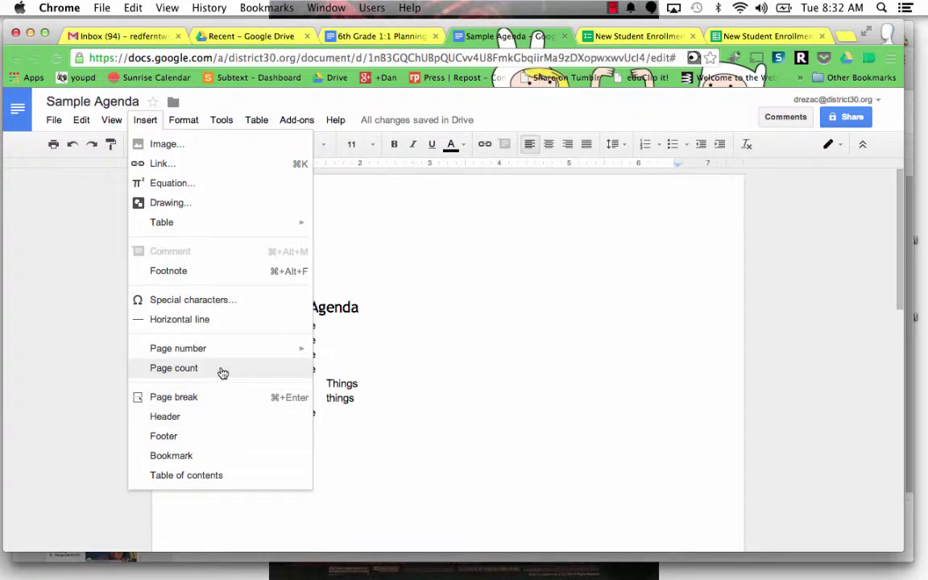
{"action": "left_click", "coordinate": [203, 475]}
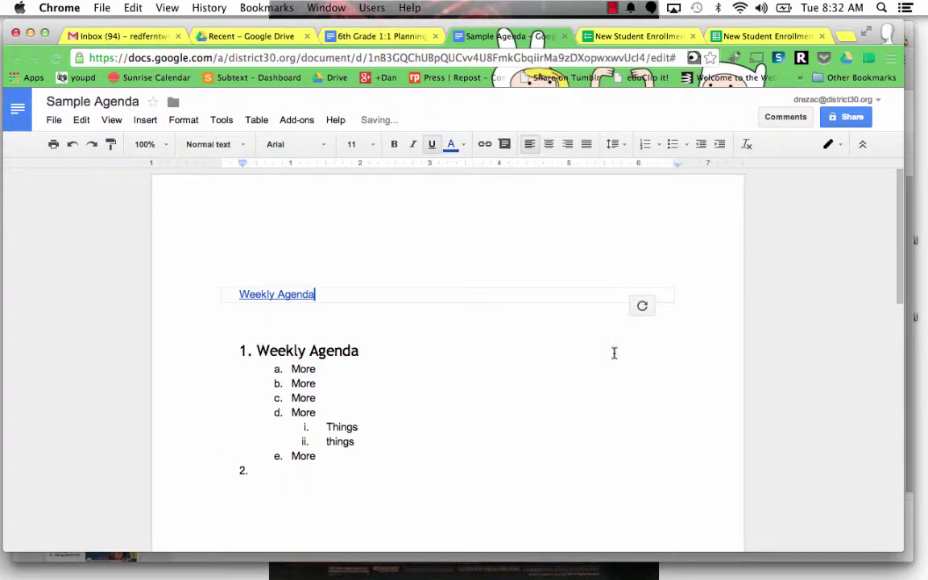
{"action": "left_click", "coordinate": [642, 305]}
{"action": "scroll", "coordinate": [554, 363], "scroll_direction": "down", "scroll_amount": 1}
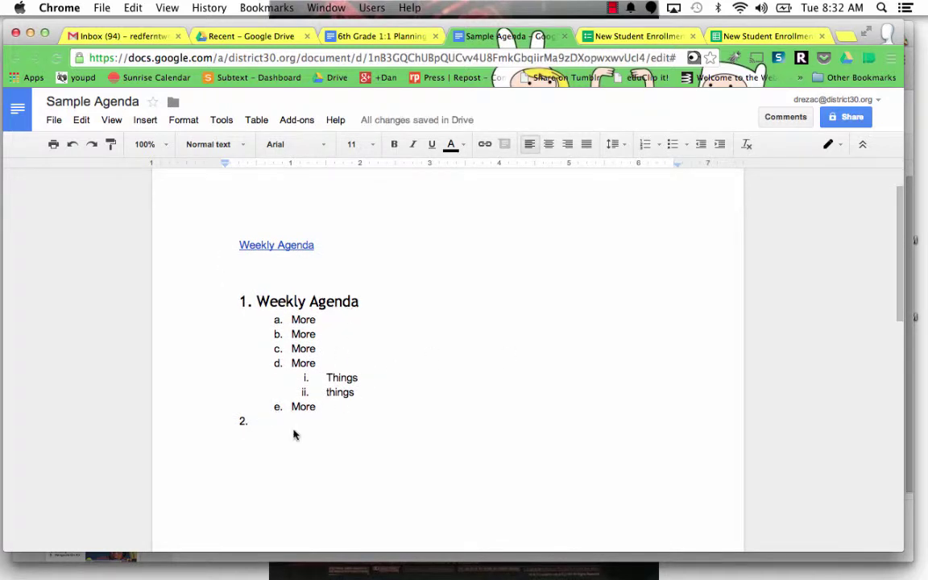
Step: Delete the empty '2.' item and return to the end of 'e. More'
{"action": "key", "text": "BackSpace"}
{"action": "key", "text": "BackSpace"}
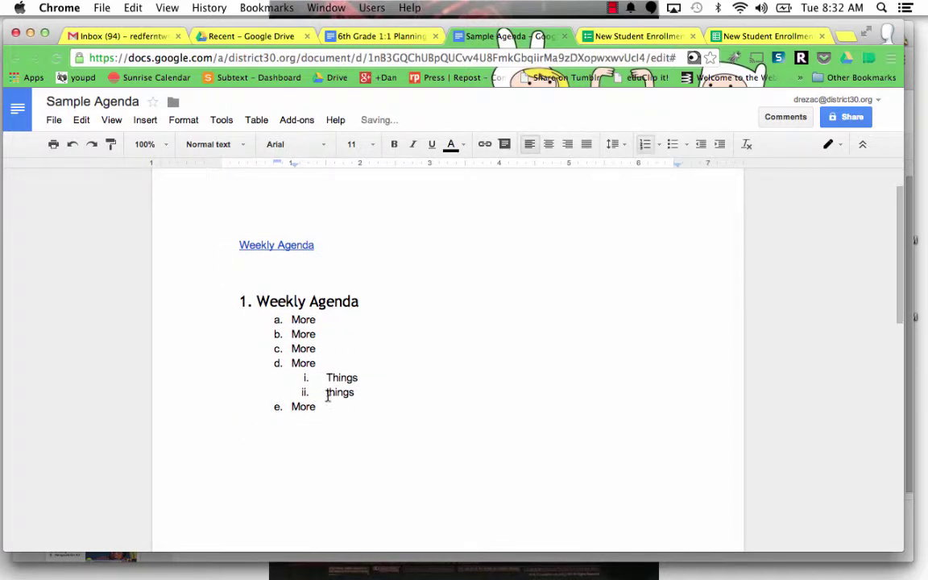
{"action": "left_click", "coordinate": [385, 256]}
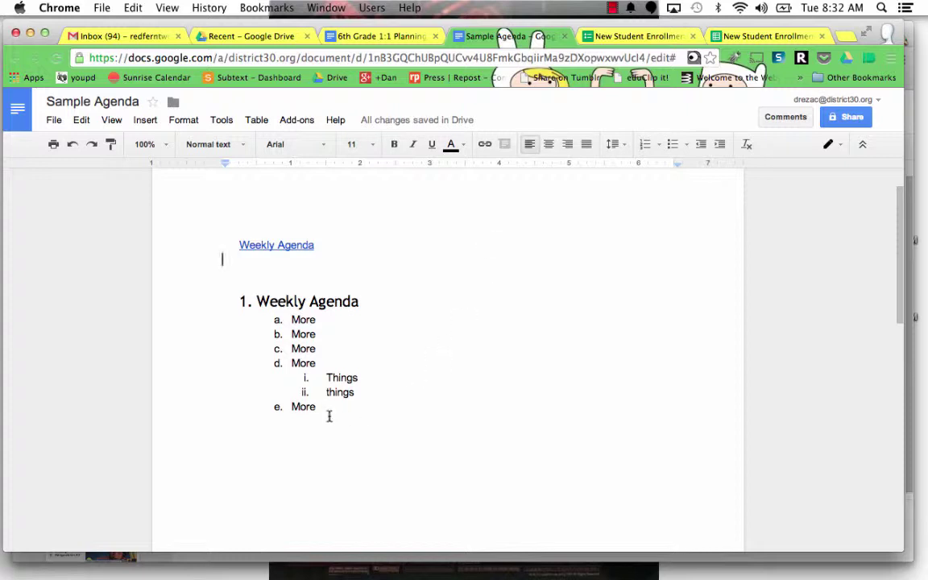
{"action": "left_click", "coordinate": [326, 409]}
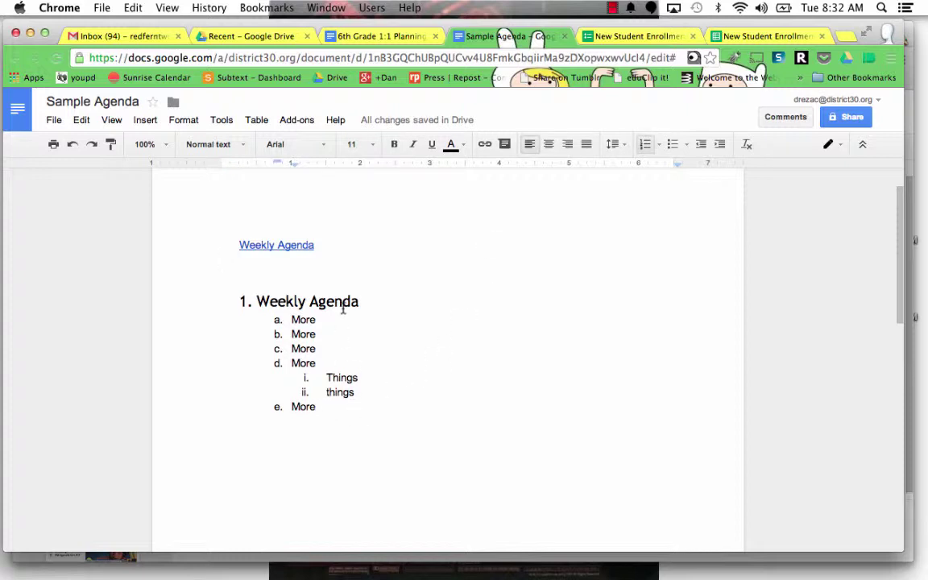
Step: Paste a copy of the Weekly Agenda section as item 2, renamed 'Week 2 Agenda'
{"action": "left_click_drag", "start_coordinate": [325, 408], "coordinate": [249, 300]}
{"action": "key", "text": "ctrl+c"}
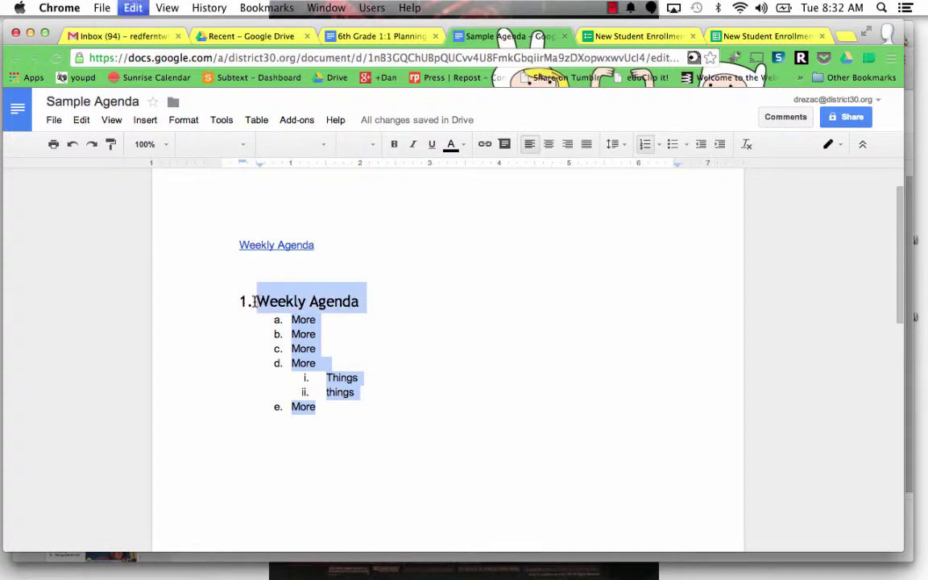
{"action": "left_click", "coordinate": [326, 409]}
{"action": "key", "text": "Return"}
{"action": "key", "text": "shift+Tab"}
{"action": "key", "text": "BackSpace"}
{"action": "key", "text": "ctrl+v"}
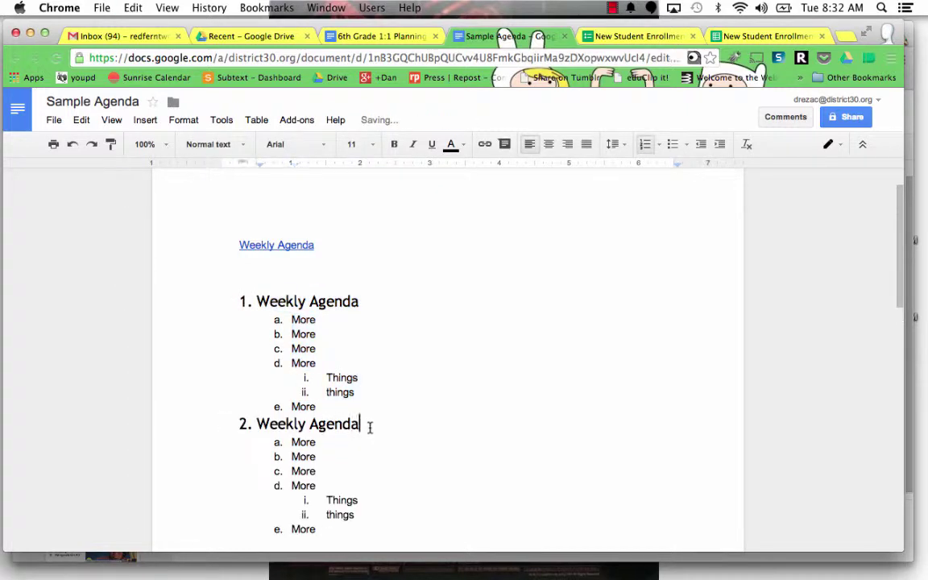
{"action": "left_click_drag", "start_coordinate": [364, 424], "coordinate": [295, 424]}
{"action": "key", "text": "BackSpace"}
{"action": "type", "text": "2 Agenda"}
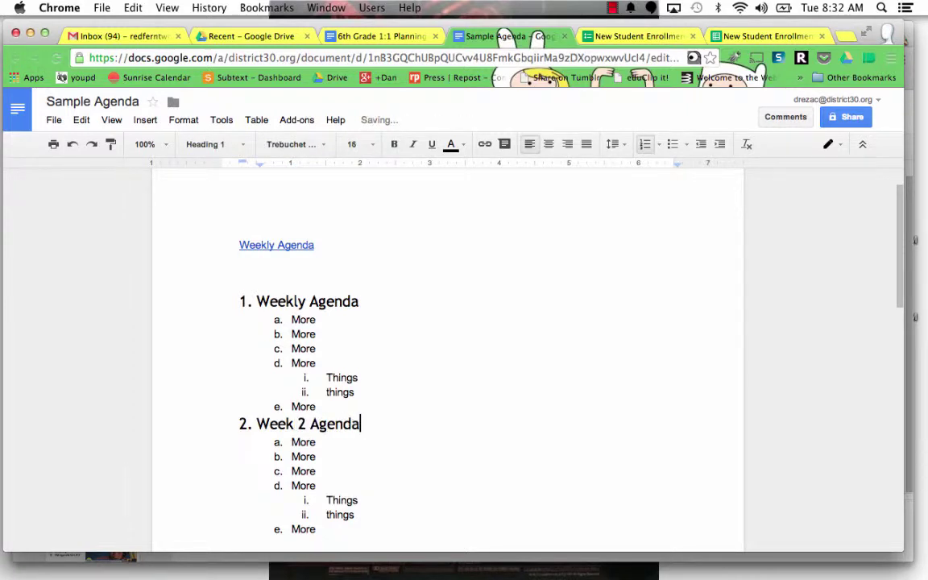
{"action": "scroll", "coordinate": [356, 449], "scroll_direction": "down", "scroll_amount": 2}
Step: Add a spacer line between sections and refresh the contents to include Week 2 Agenda
{"action": "left_click", "coordinate": [401, 342]}
{"action": "key", "text": "Return"}
{"action": "key", "text": "Return"}
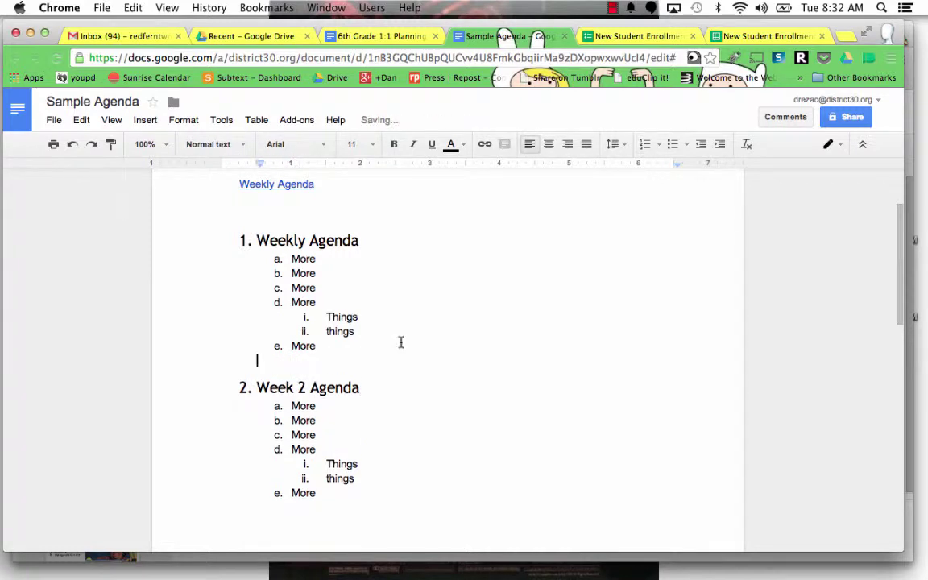
{"action": "scroll", "coordinate": [389, 348], "scroll_direction": "down", "scroll_amount": 1}
{"action": "scroll", "coordinate": [426, 297], "scroll_direction": "up", "scroll_amount": 3}
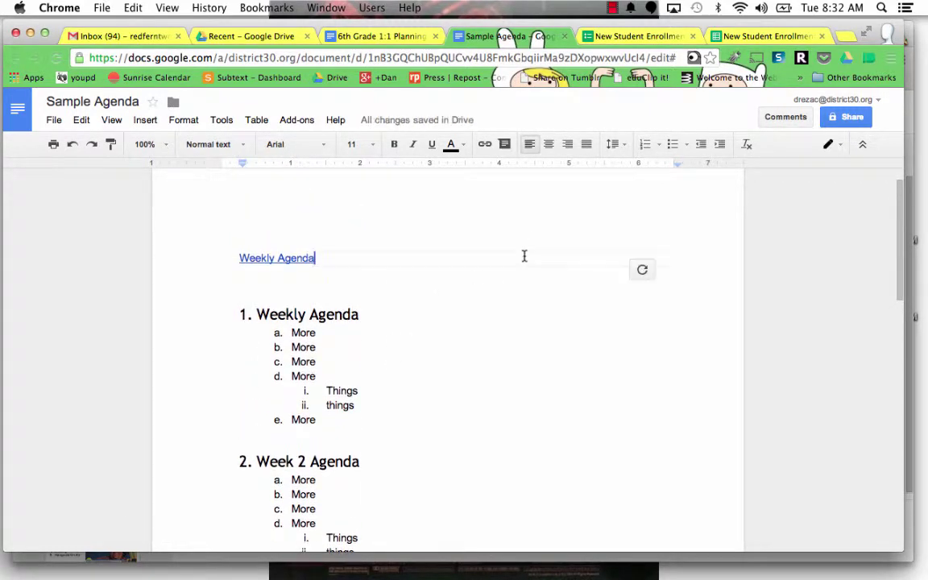
{"action": "left_click", "coordinate": [642, 271]}
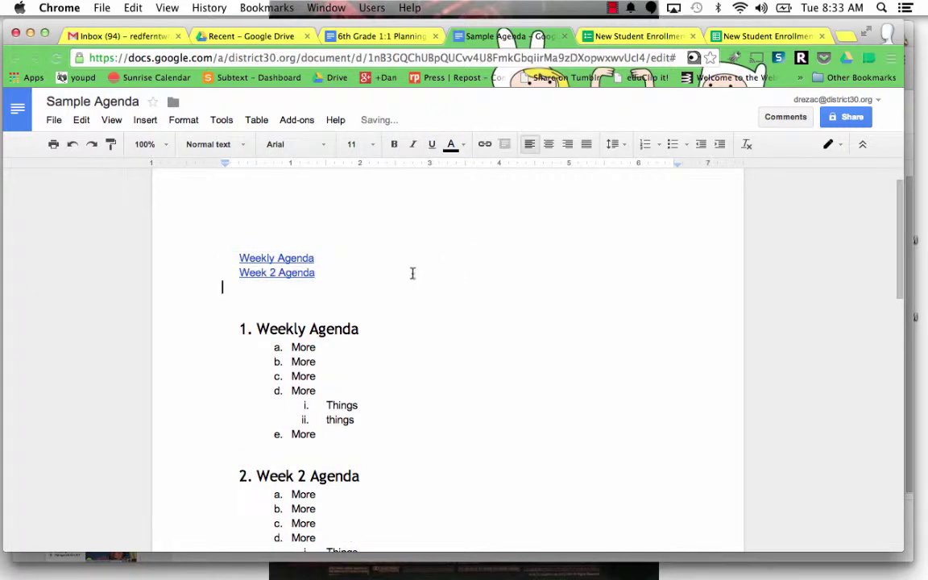
{"action": "left_click", "coordinate": [371, 264]}
{"action": "scroll", "coordinate": [381, 300], "scroll_direction": "down", "scroll_amount": 5}
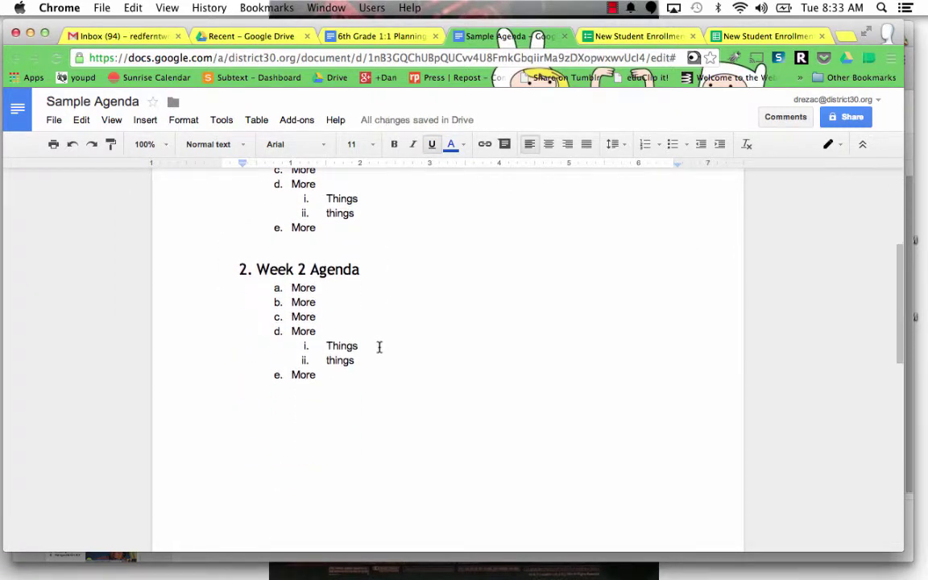
Step: Paste the Week 2 section as item 3, renamed 'Week 3 Agenda', with a spacer line
{"action": "left_click_drag", "start_coordinate": [347, 379], "coordinate": [245, 250]}
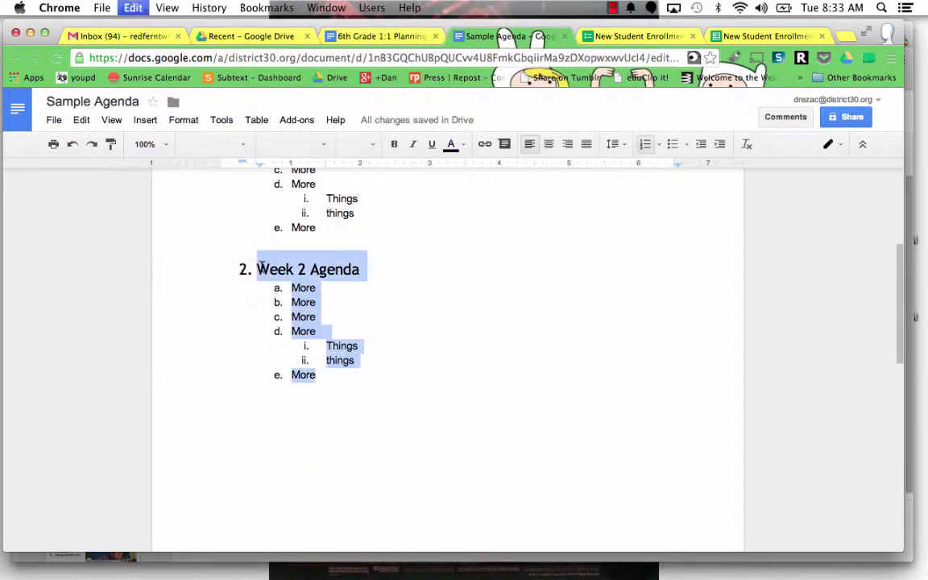
{"action": "key", "text": "super+c"}
{"action": "left_click", "coordinate": [317, 375]}
{"action": "key", "text": "Return"}
{"action": "key", "text": "super+v"}
{"action": "left_click", "coordinate": [316, 374]}
{"action": "key", "text": "Return"}
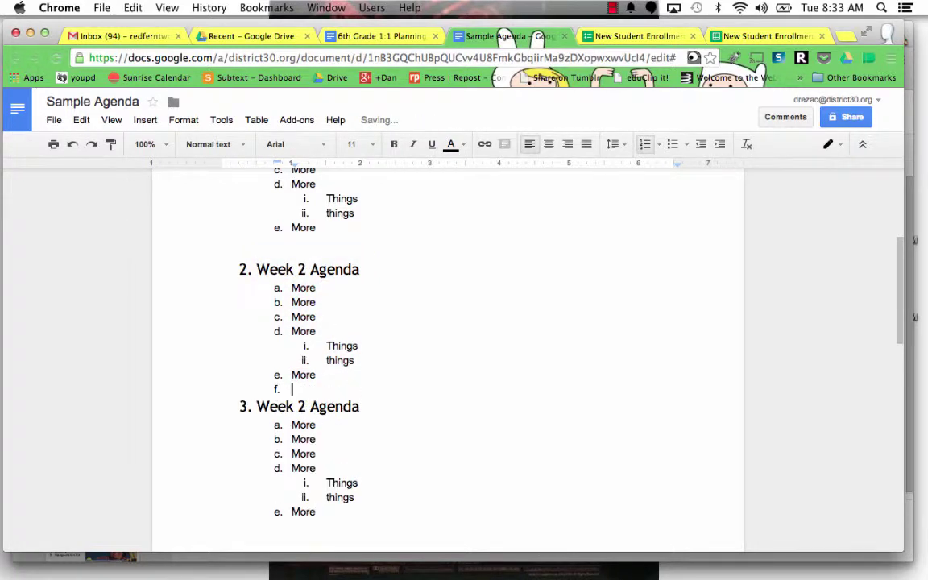
{"action": "key", "text": "BackSpace"}
{"action": "left_click", "coordinate": [308, 416]}
{"action": "key", "text": "BackSpace"}
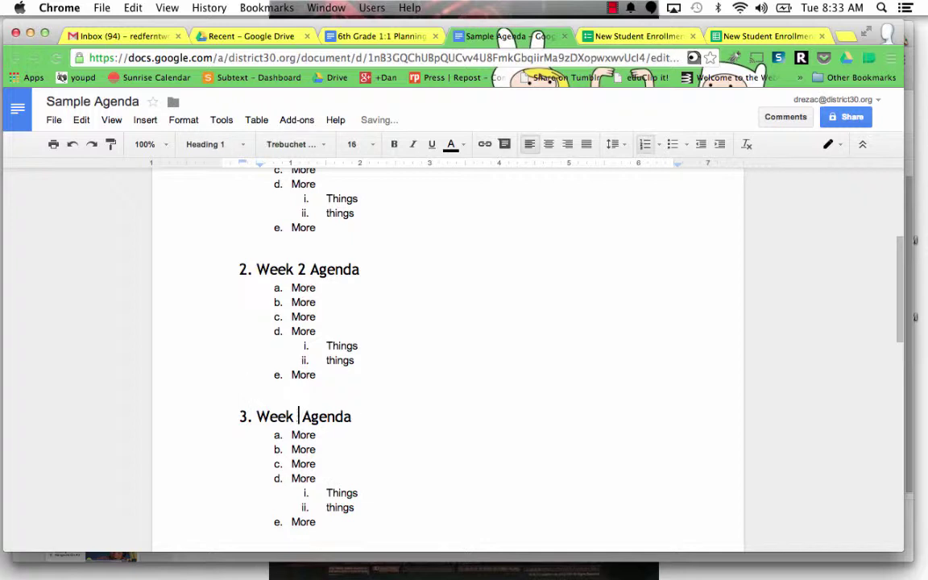
{"action": "type", "text": "3"}
Step: Select the Week 3 items and refresh the contents to add Week 3 Agenda
{"action": "scroll", "coordinate": [354, 459], "scroll_direction": "down", "scroll_amount": 1}
{"action": "left_click", "coordinate": [304, 438]}
{"action": "left_click", "coordinate": [335, 497], "text": "shift"}
{"action": "left_click_drag", "start_coordinate": [319, 472], "coordinate": [256, 391]}
{"action": "scroll", "coordinate": [412, 409], "scroll_direction": "up", "scroll_amount": 5}
{"action": "left_click", "coordinate": [645, 273]}
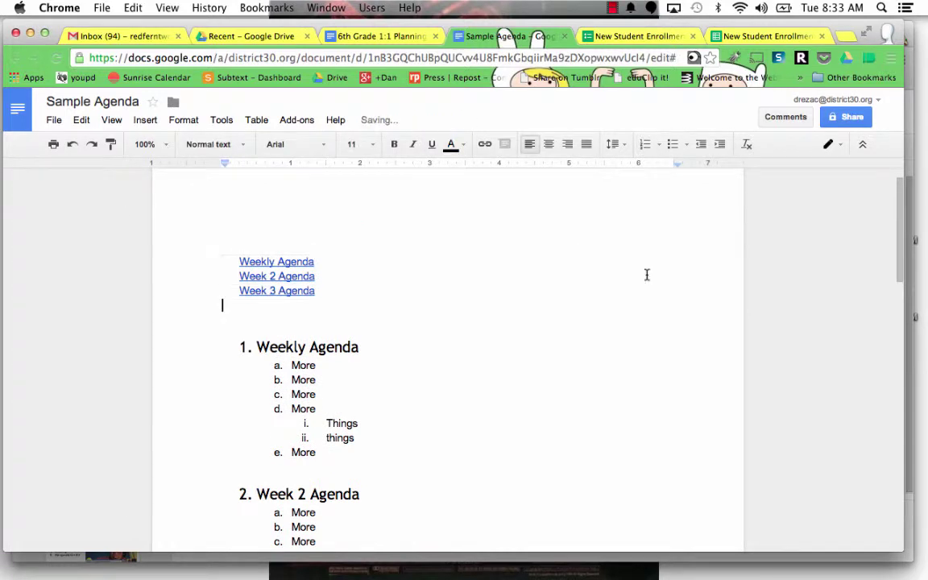
Step: Deselect the Week 2 Agenda heading and refresh the table of contents again
{"action": "scroll", "coordinate": [501, 352], "scroll_direction": "down", "scroll_amount": 5}
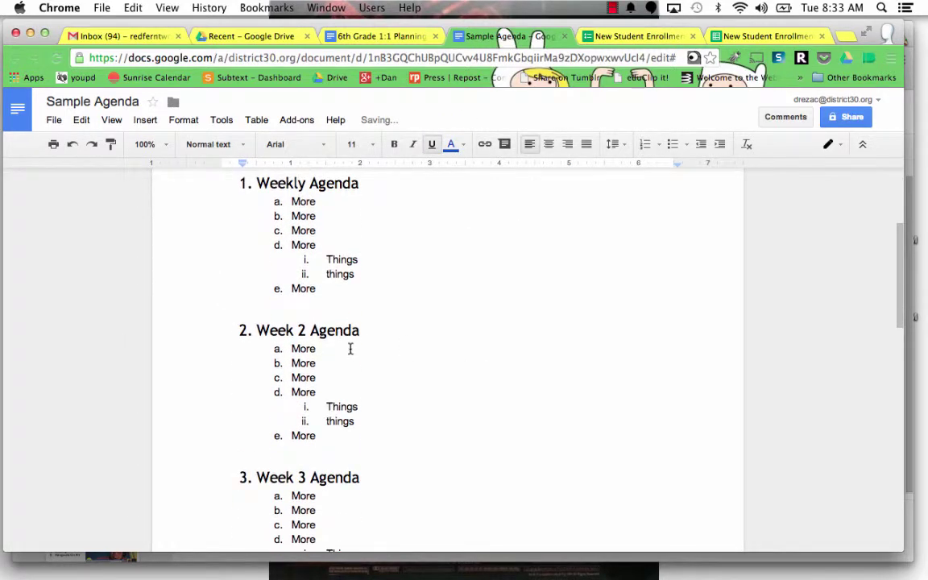
{"action": "left_click_drag", "start_coordinate": [359, 330], "coordinate": [252, 328]}
{"action": "left_click", "coordinate": [387, 357]}
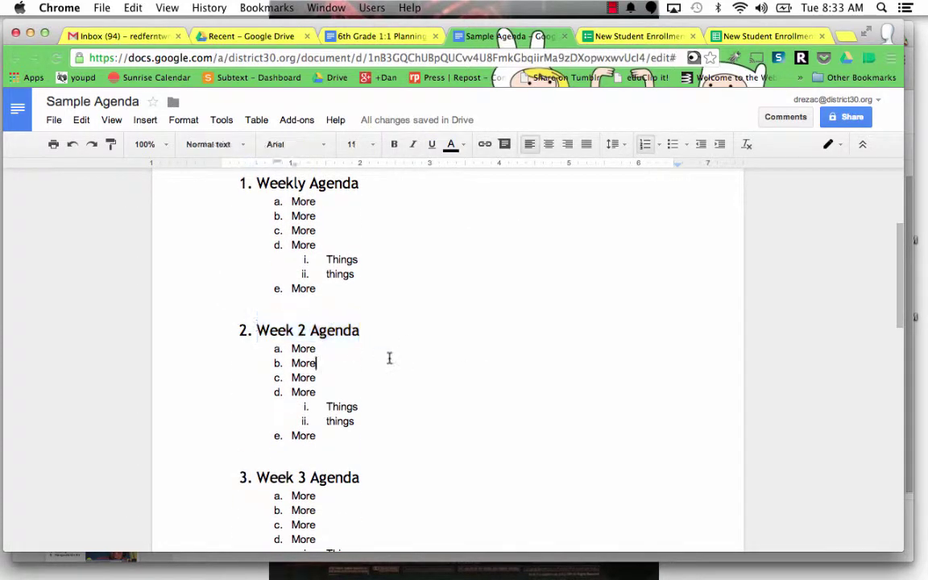
{"action": "scroll", "coordinate": [389, 358], "scroll_direction": "down", "scroll_amount": 2}
{"action": "scroll", "coordinate": [394, 378], "scroll_direction": "up", "scroll_amount": 7}
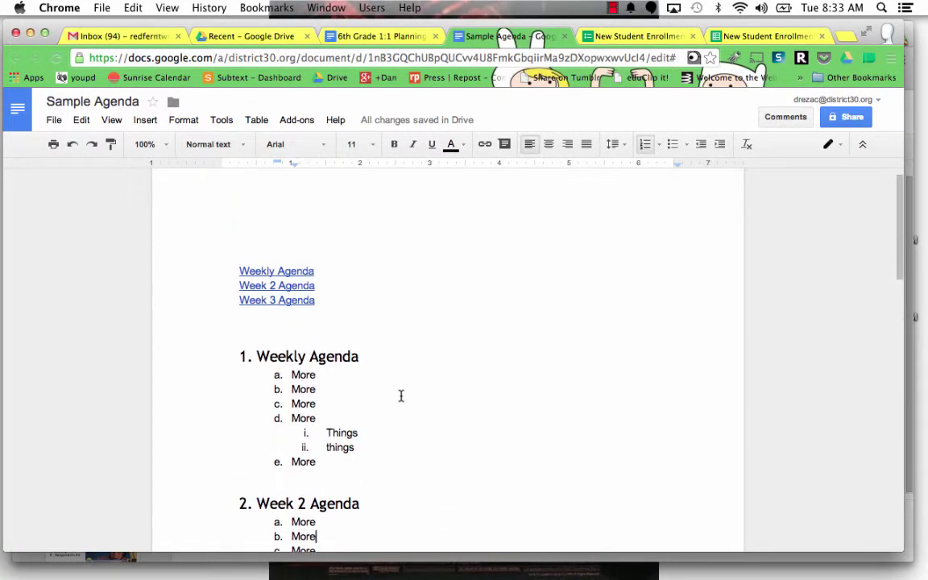
{"action": "scroll", "coordinate": [400, 396], "scroll_direction": "down", "scroll_amount": 10}
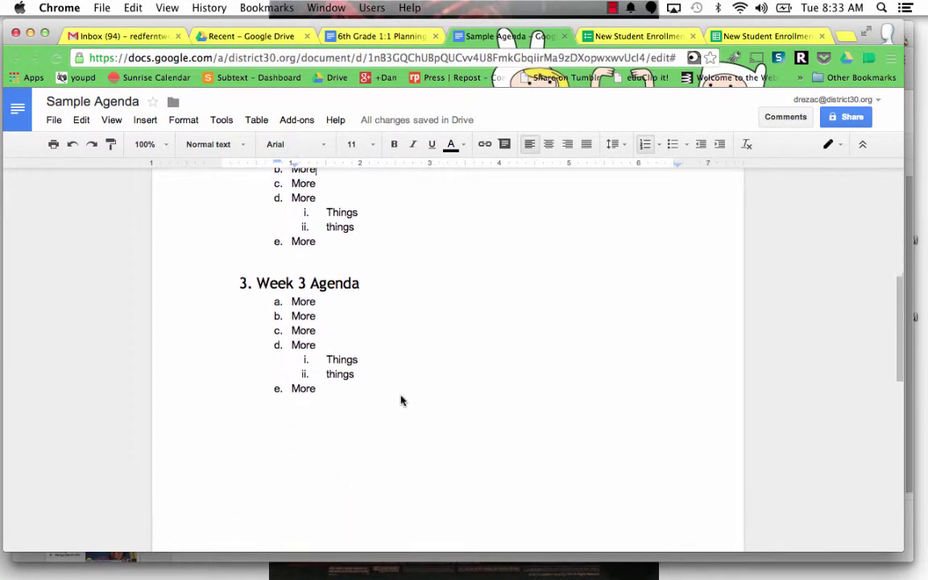
{"action": "scroll", "coordinate": [401, 395], "scroll_direction": "up", "scroll_amount": 10}
{"action": "mouse_move", "coordinate": [555, 325]}
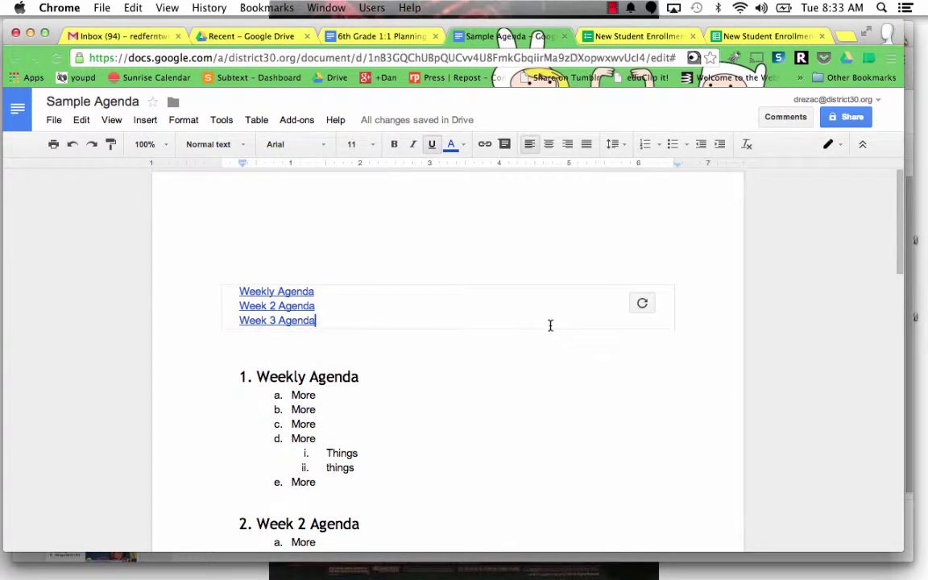
{"action": "left_click", "coordinate": [652, 313]}
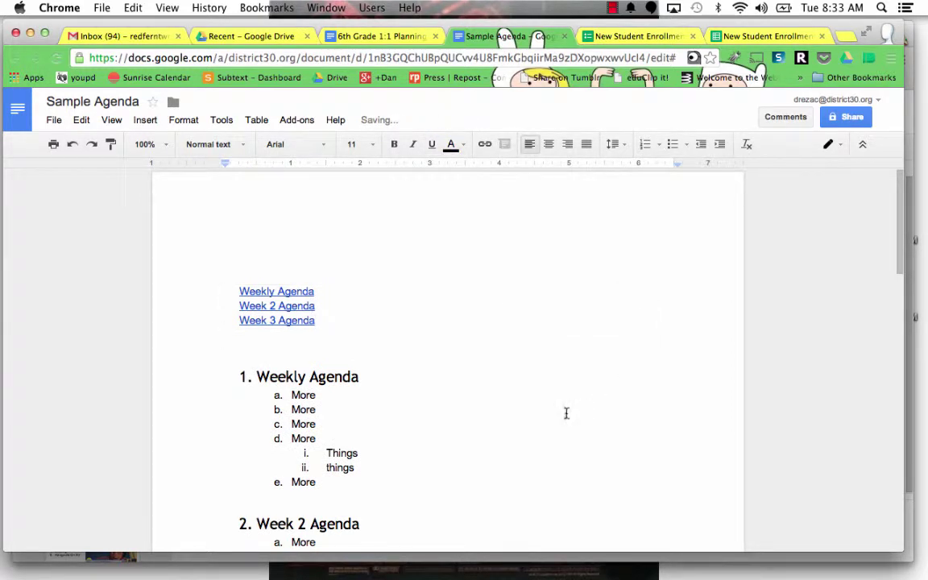
Step: Type 'Agenda Archives' on the blank top line, fixing typos along the way
{"action": "left_click", "coordinate": [256, 266]}
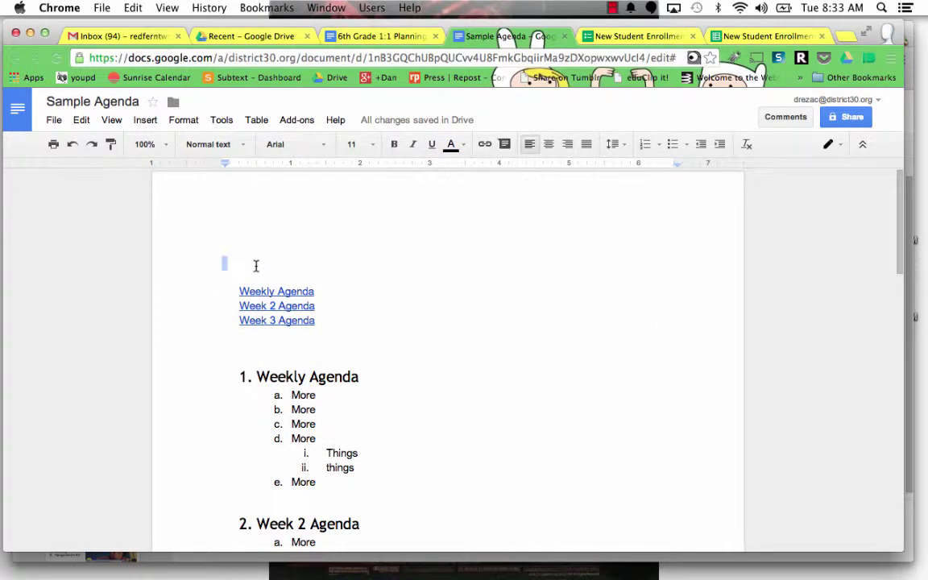
{"action": "left_click", "coordinate": [256, 265]}
{"action": "type", "text": "Wee"}
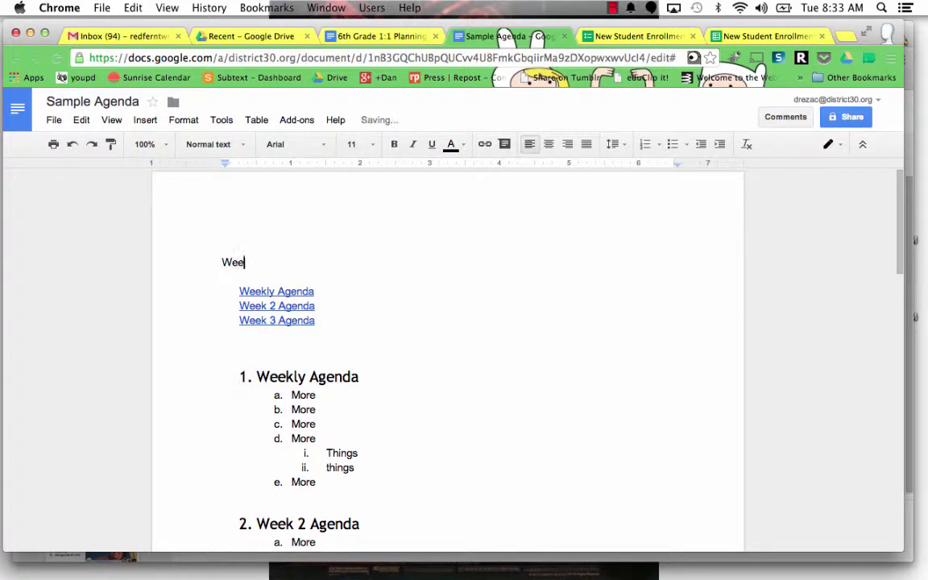
{"action": "key", "text": "BackSpace"}
{"action": "type", "text": "Agnd"}
{"action": "key", "text": "BackSpace"}
{"action": "key", "text": "BackSpace"}
{"action": "type", "text": "enda Archives"}
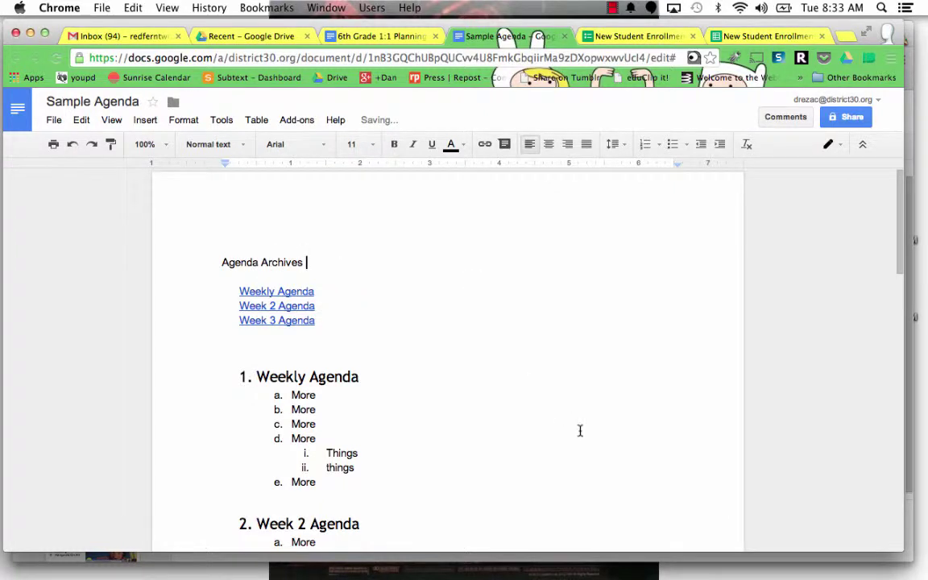
Step: Move the caret between the Weekly Agenda heading and its first item
{"action": "left_click", "coordinate": [526, 359]}
{"action": "scroll", "coordinate": [522, 311], "scroll_direction": "down", "scroll_amount": 3}
{"action": "left_click", "coordinate": [433, 302]}
{"action": "scroll", "coordinate": [430, 352], "scroll_direction": "down", "scroll_amount": 5}
{"action": "scroll", "coordinate": [431, 352], "scroll_direction": "up", "scroll_amount": 5}
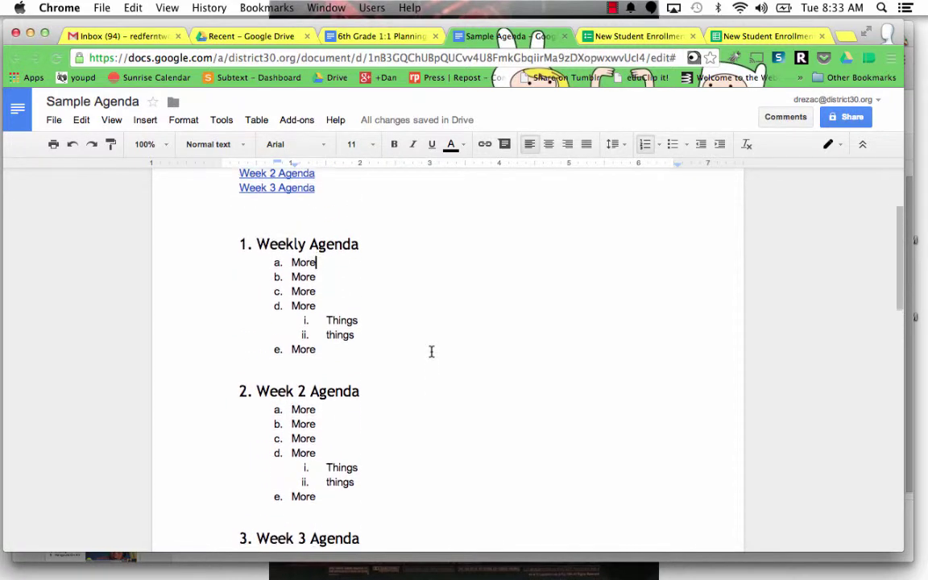
{"action": "scroll", "coordinate": [431, 352], "scroll_direction": "up", "scroll_amount": 4}
{"action": "left_click", "coordinate": [387, 344]}
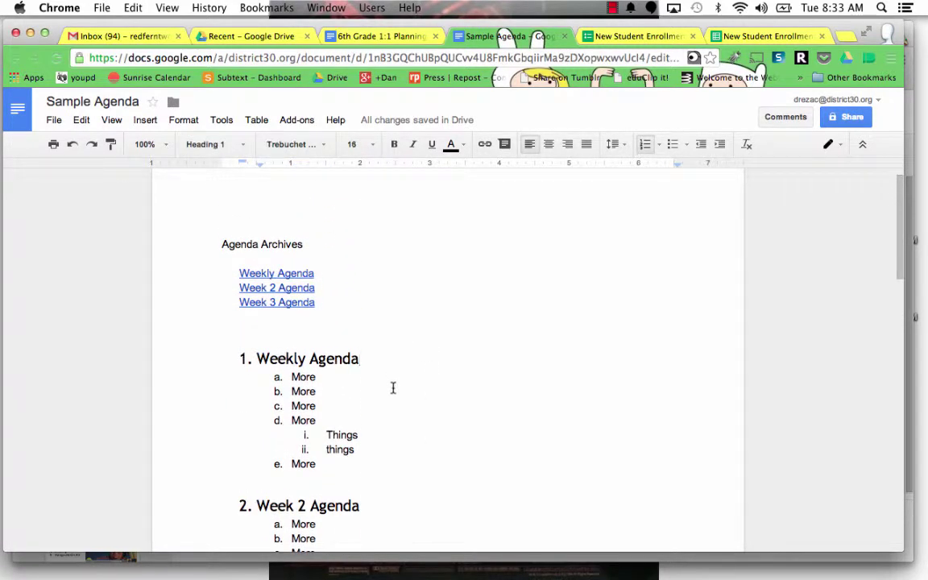
{"action": "scroll", "coordinate": [392, 388], "scroll_direction": "down", "scroll_amount": 2}
{"action": "scroll", "coordinate": [393, 388], "scroll_direction": "up", "scroll_amount": 1}
Step: Select the heading line, check its paragraph style, and close the style menus
{"action": "left_click_drag", "start_coordinate": [361, 351], "coordinate": [243, 352]}
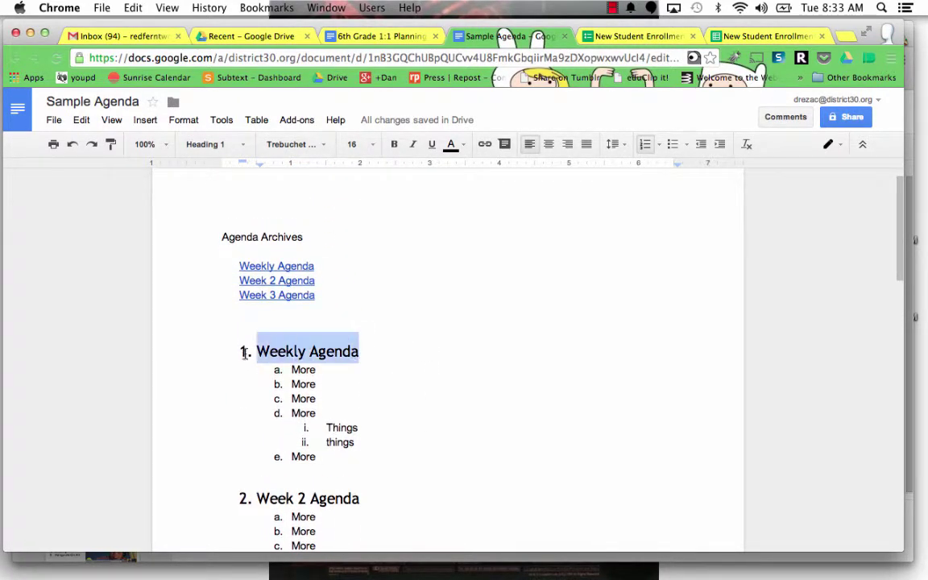
{"action": "left_click", "coordinate": [184, 120]}
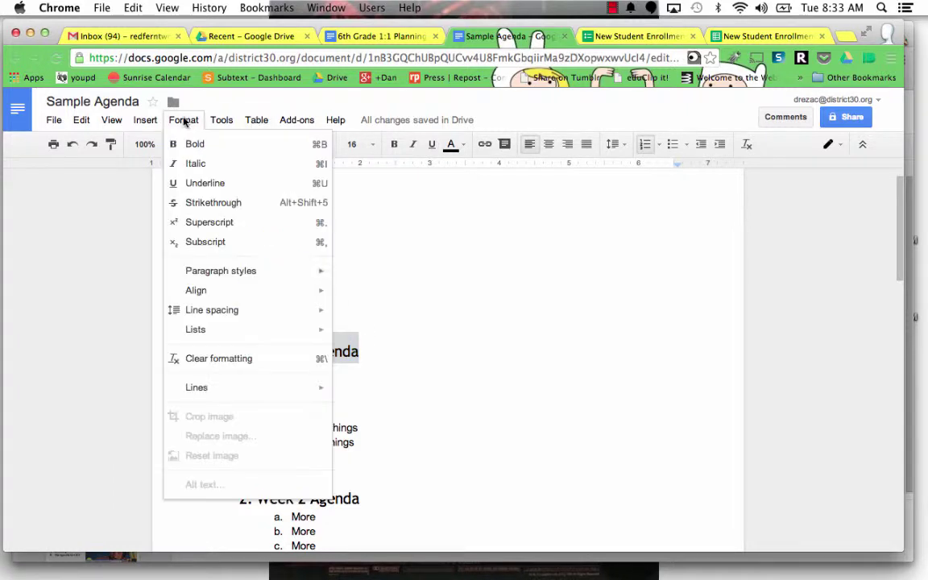
{"action": "mouse_move", "coordinate": [283, 275]}
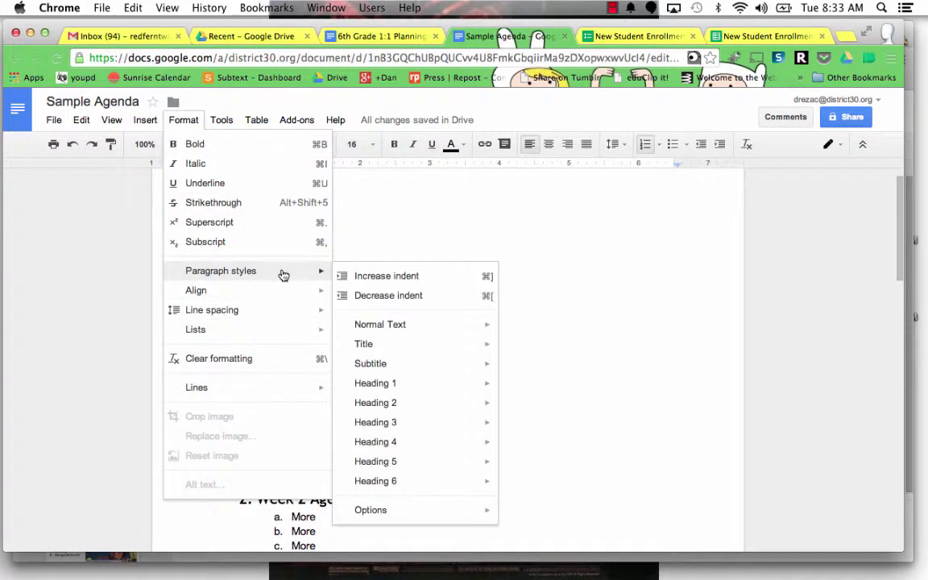
{"action": "mouse_move", "coordinate": [476, 386]}
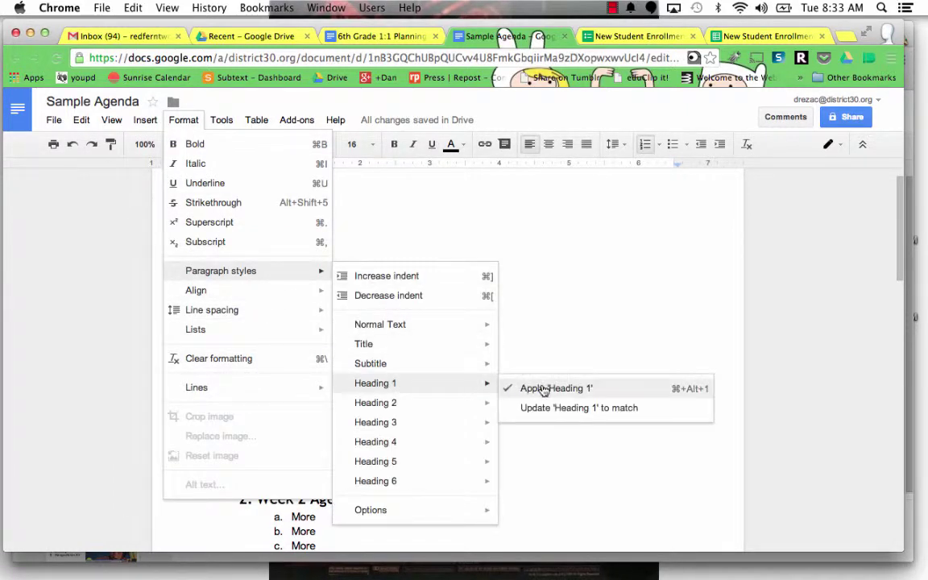
{"action": "left_click", "coordinate": [581, 269]}
Step: Refresh the table of contents so it links the Weekly, Week 2 and Week 3 Agenda headings
{"action": "left_click", "coordinate": [450, 363]}
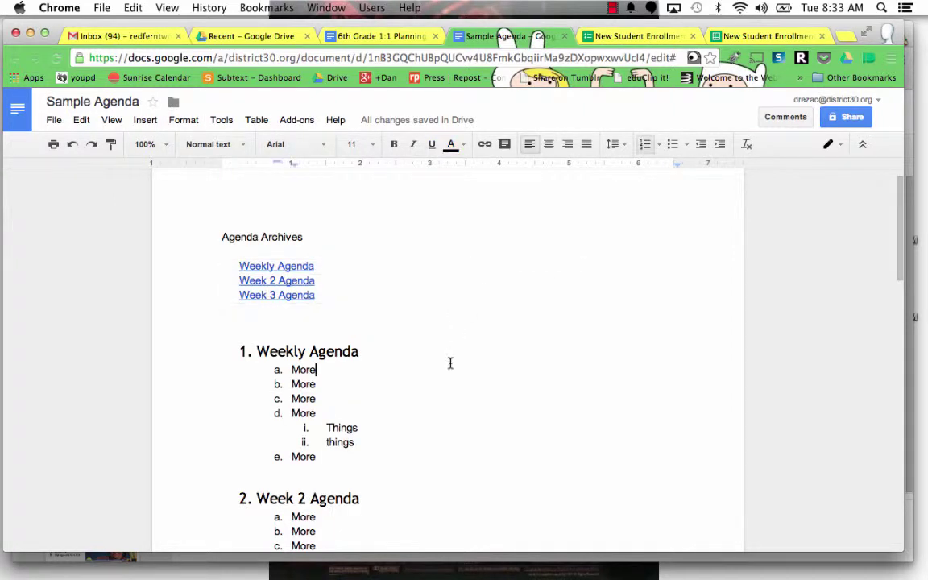
{"action": "scroll", "coordinate": [450, 363], "scroll_direction": "down", "scroll_amount": 5}
{"action": "scroll", "coordinate": [450, 363], "scroll_direction": "up", "scroll_amount": 6}
{"action": "left_click", "coordinate": [574, 306]}
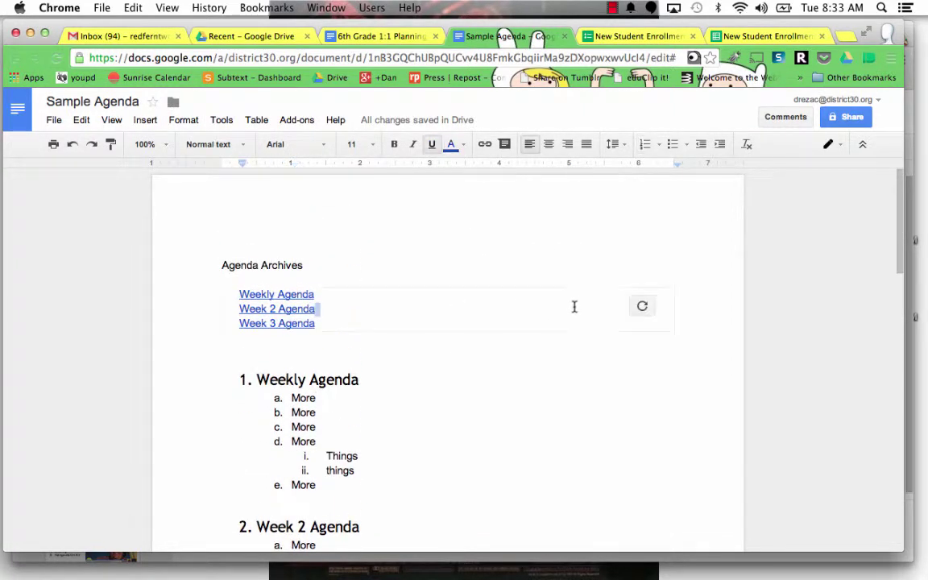
{"action": "left_click", "coordinate": [642, 306]}
{"action": "scroll", "coordinate": [502, 400], "scroll_direction": "down", "scroll_amount": 5}
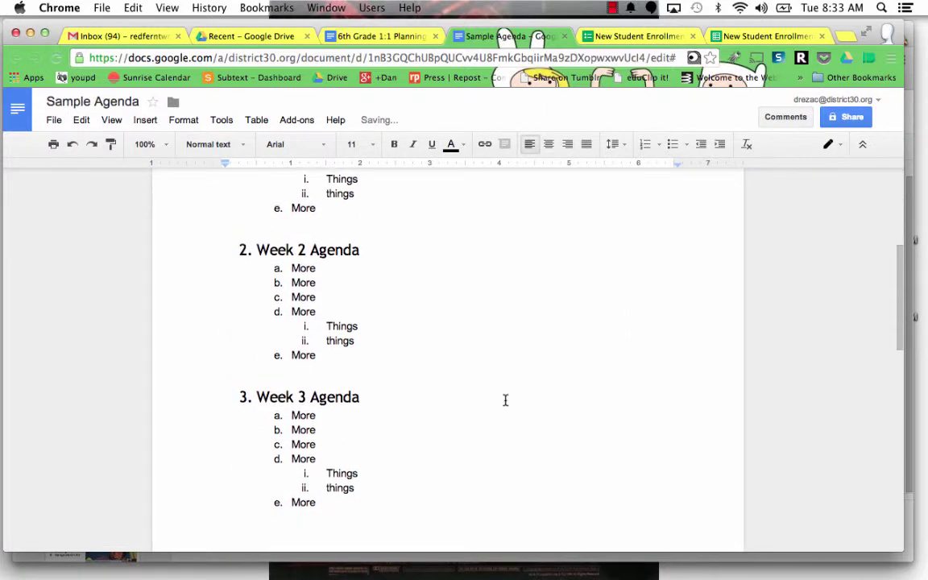
{"action": "scroll", "coordinate": [504, 401], "scroll_direction": "up", "scroll_amount": 5}
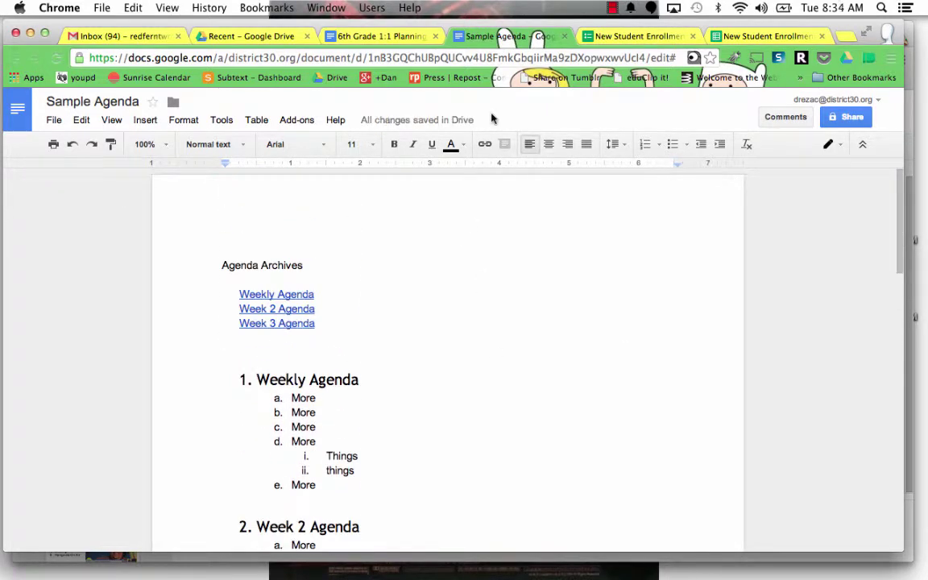
Step: Enter the student's first and last name in the New Student Enrollment form
{"action": "left_click", "coordinate": [614, 36]}
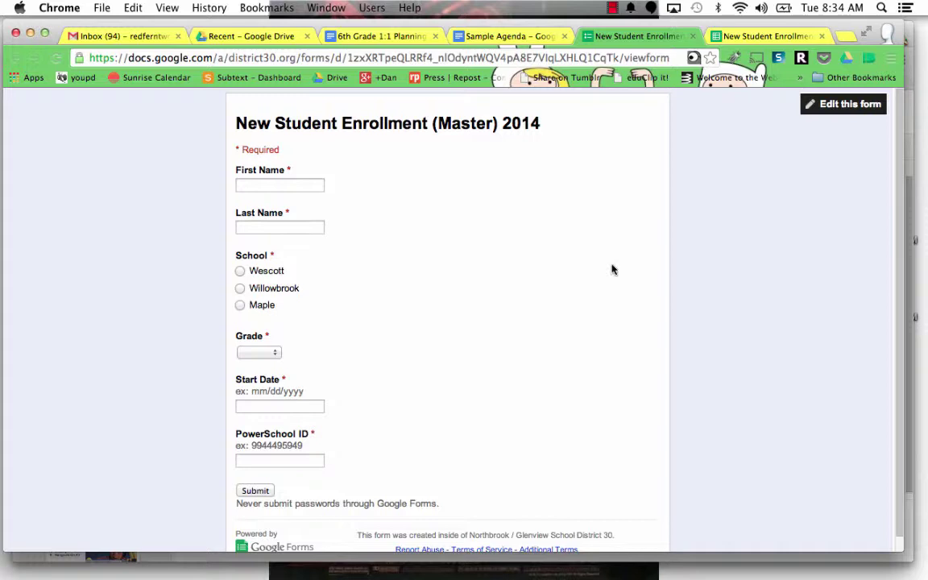
{"action": "left_click", "coordinate": [276, 184]}
{"action": "key", "text": "Tab"}
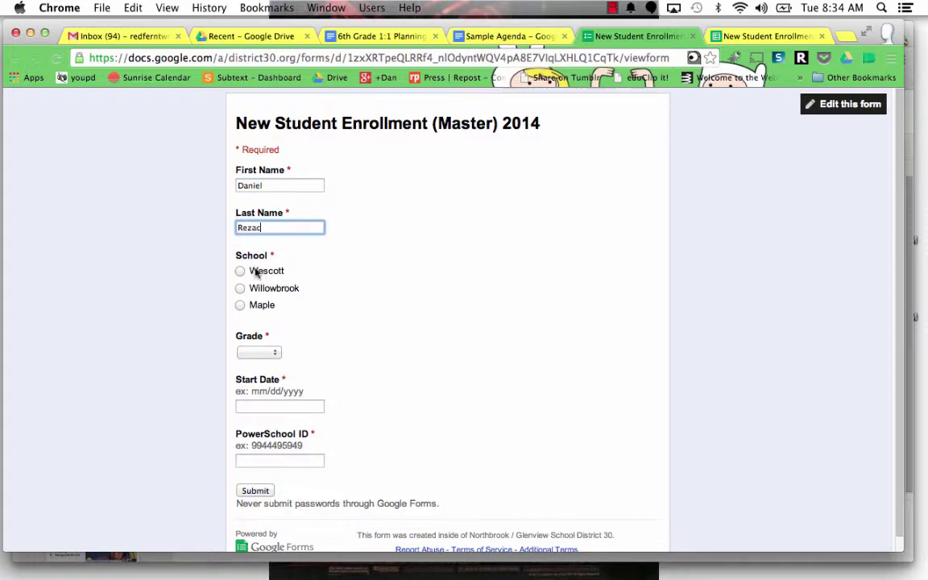
Step: Choose Willowbrook as the school and 1 as the grade
{"action": "scroll", "coordinate": [319, 290], "scroll_direction": "down", "scroll_amount": 2}
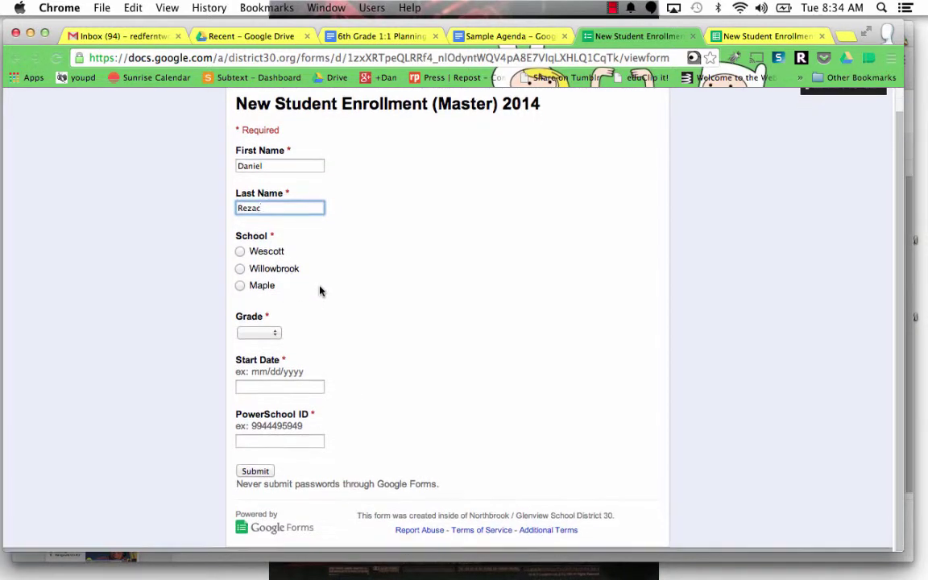
{"action": "left_click", "coordinate": [240, 272]}
{"action": "left_click", "coordinate": [260, 338]}
{"action": "left_click", "coordinate": [262, 372]}
{"action": "left_click", "coordinate": [301, 392]}
{"action": "left_click", "coordinate": [290, 445]}
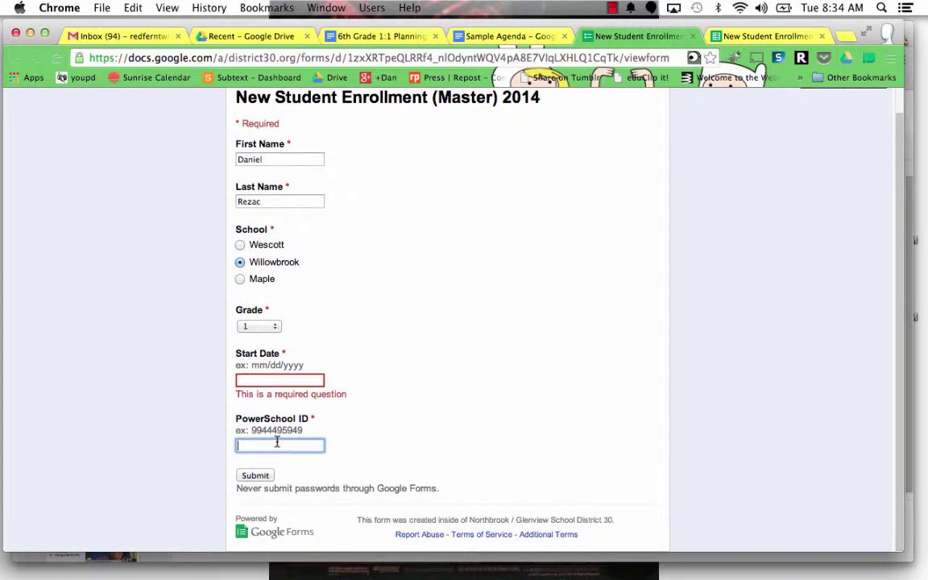
{"action": "scroll", "coordinate": [565, 244], "scroll_direction": "up", "scroll_amount": 1}
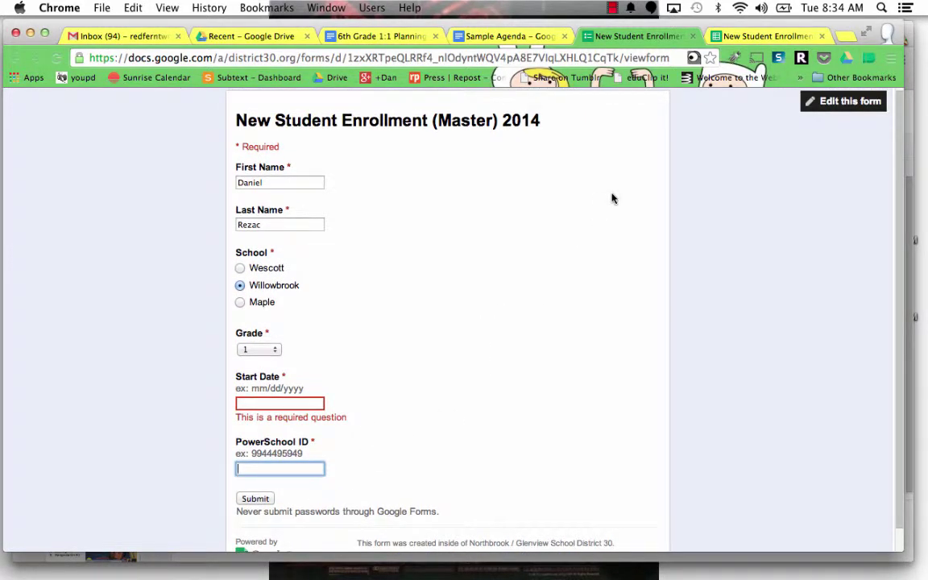
Step: Bring up the Master Doc responses spreadsheet and look over the formMule merge options
{"action": "left_click", "coordinate": [748, 37]}
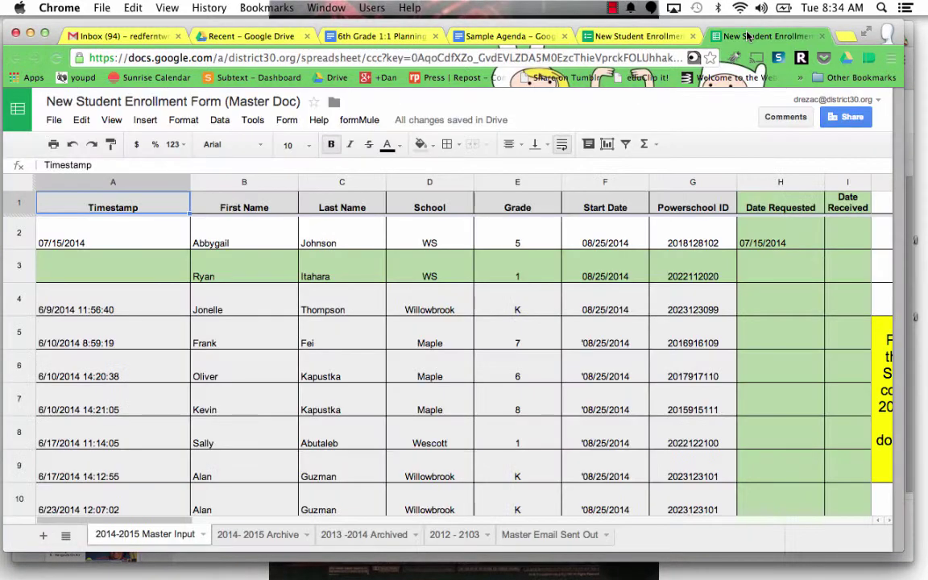
{"action": "scroll", "coordinate": [545, 246], "scroll_direction": "down", "scroll_amount": 3}
{"action": "scroll", "coordinate": [545, 246], "scroll_direction": "up", "scroll_amount": 3}
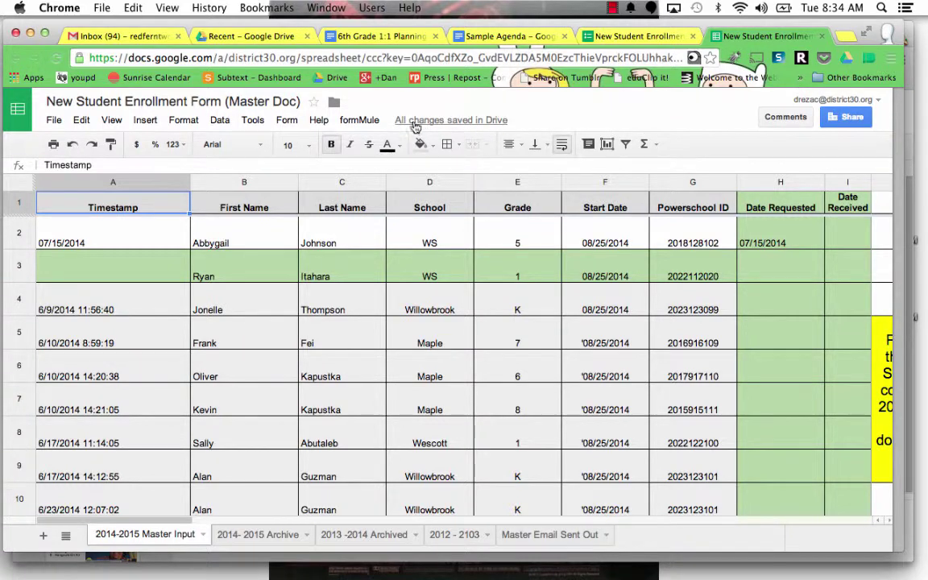
{"action": "mouse_move", "coordinate": [407, 125]}
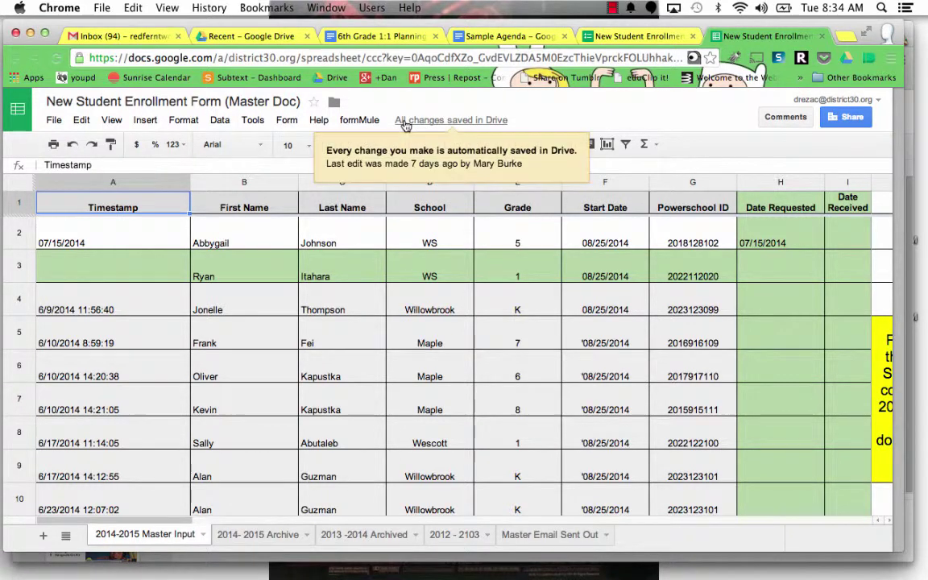
{"action": "left_click", "coordinate": [361, 121]}
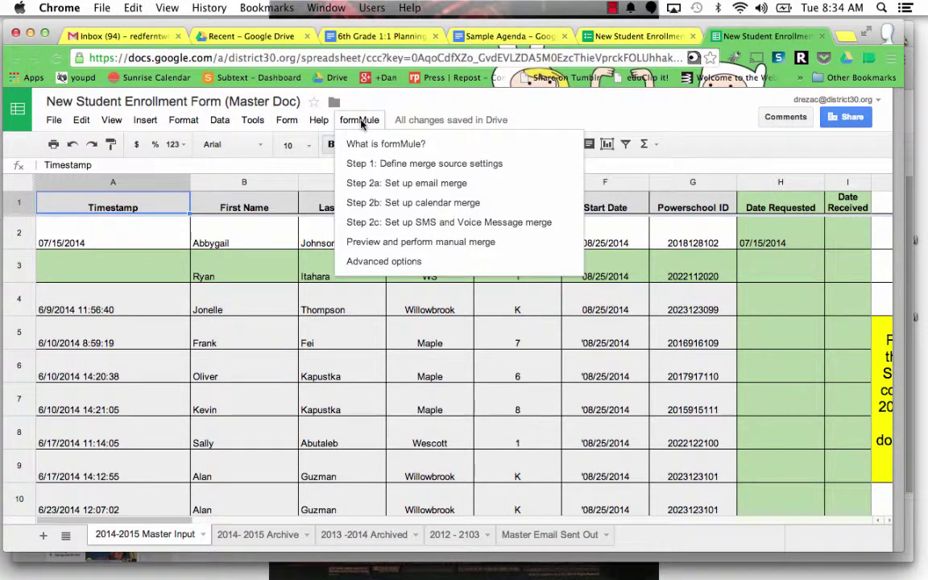
{"action": "left_click", "coordinate": [340, 92]}
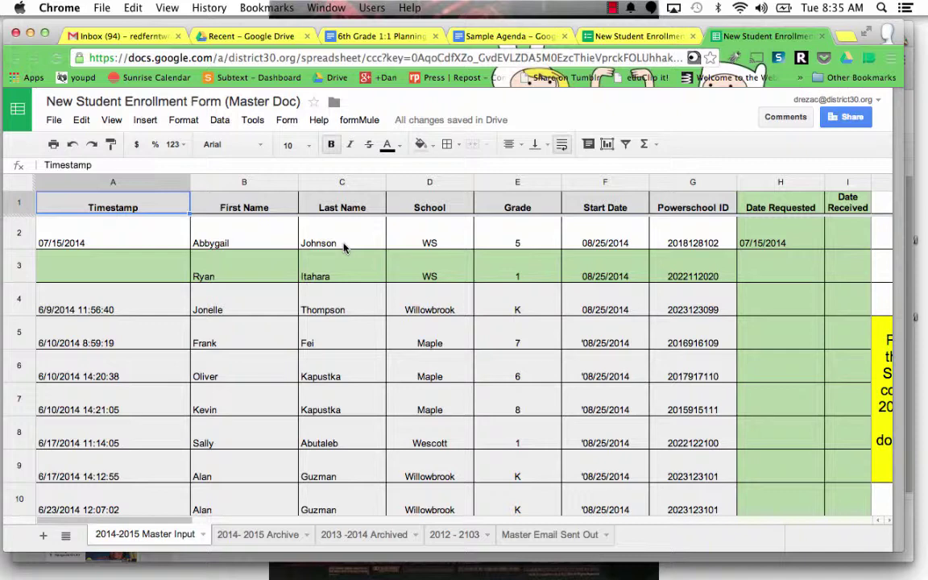
Step: Glance at the filled-in form, then return to the Master Doc spreadsheet
{"action": "left_click", "coordinate": [635, 36]}
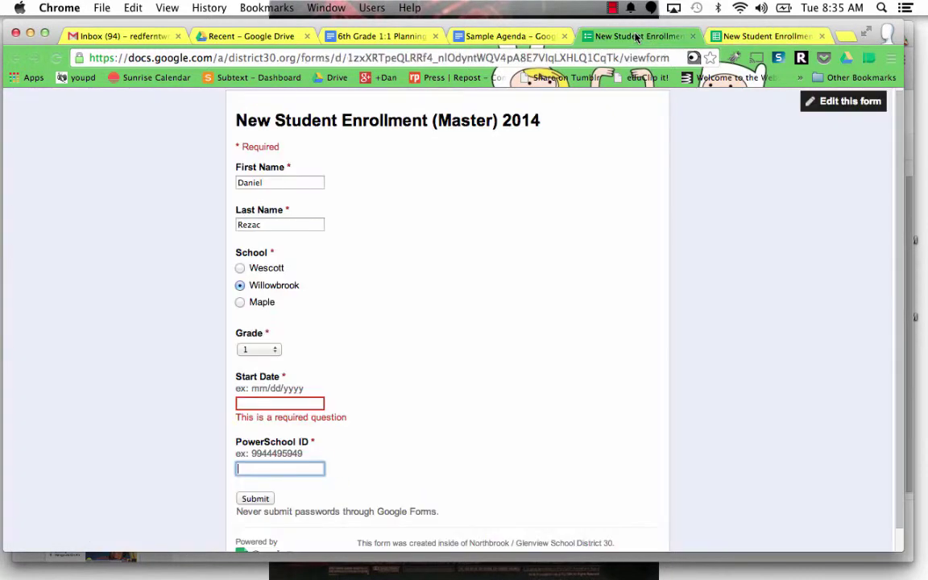
{"action": "right_click", "coordinate": [365, 223]}
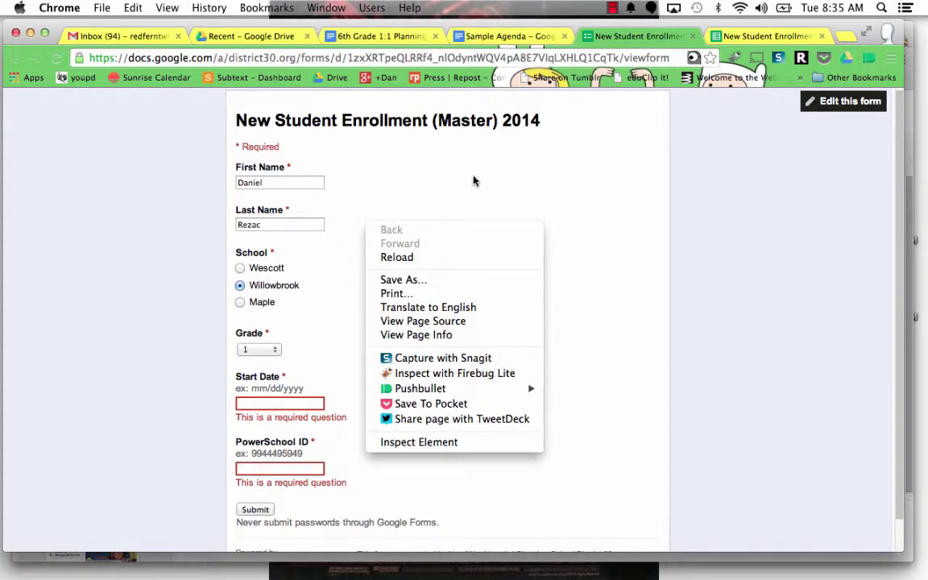
{"action": "left_click", "coordinate": [609, 136]}
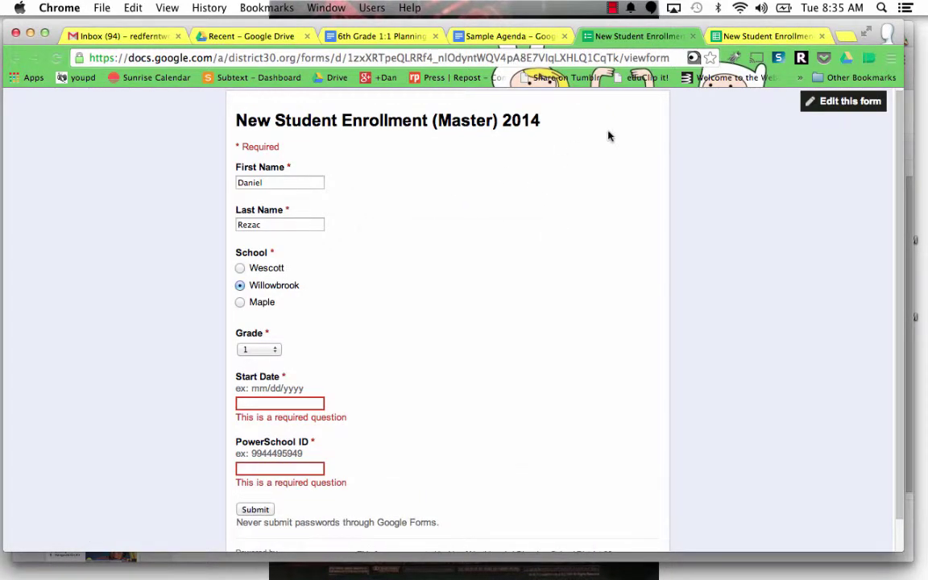
{"action": "left_click", "coordinate": [741, 39]}
{"action": "scroll", "coordinate": [541, 263], "scroll_direction": "down", "scroll_amount": 5}
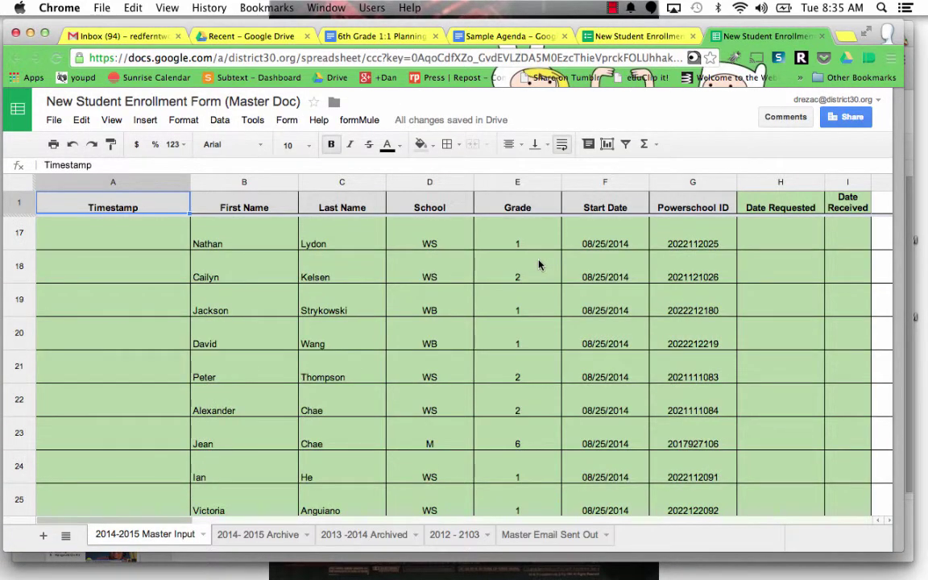
{"action": "scroll", "coordinate": [539, 265], "scroll_direction": "up", "scroll_amount": 5}
{"action": "scroll", "coordinate": [539, 265], "scroll_direction": "up", "scroll_amount": 1}
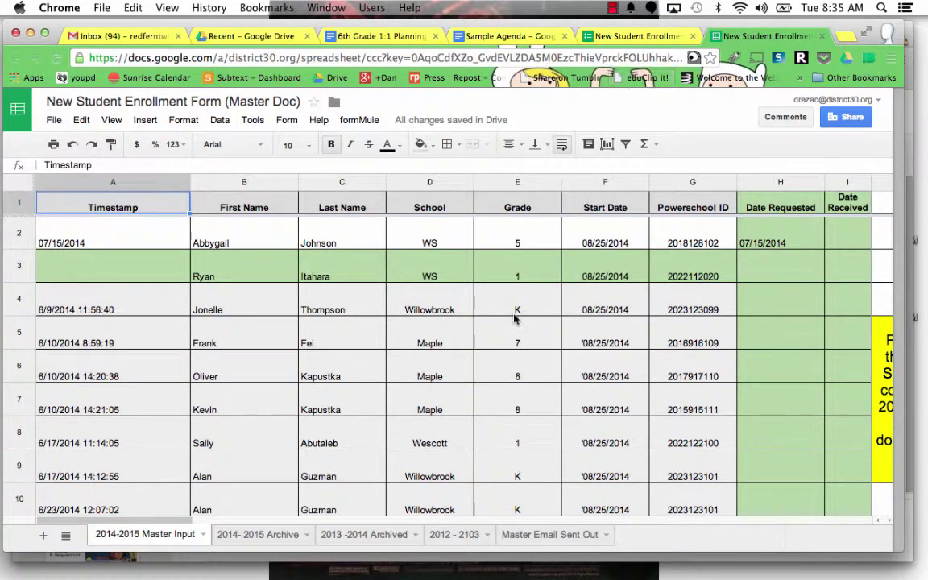
Step: Switch to the Chrome tab holding the partly filled New Student Enrollment form
{"action": "left_click", "coordinate": [620, 36]}
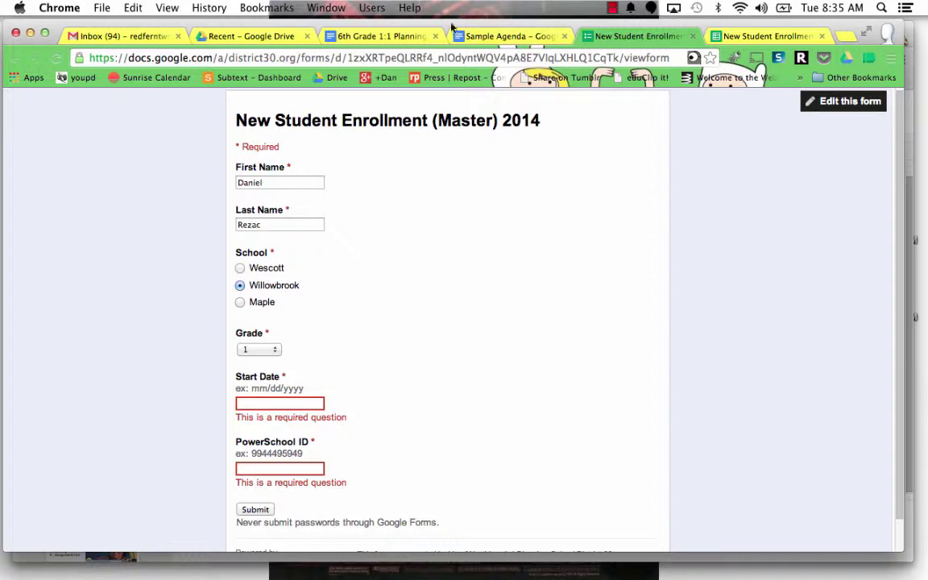
{"action": "left_click", "coordinate": [379, 36]}
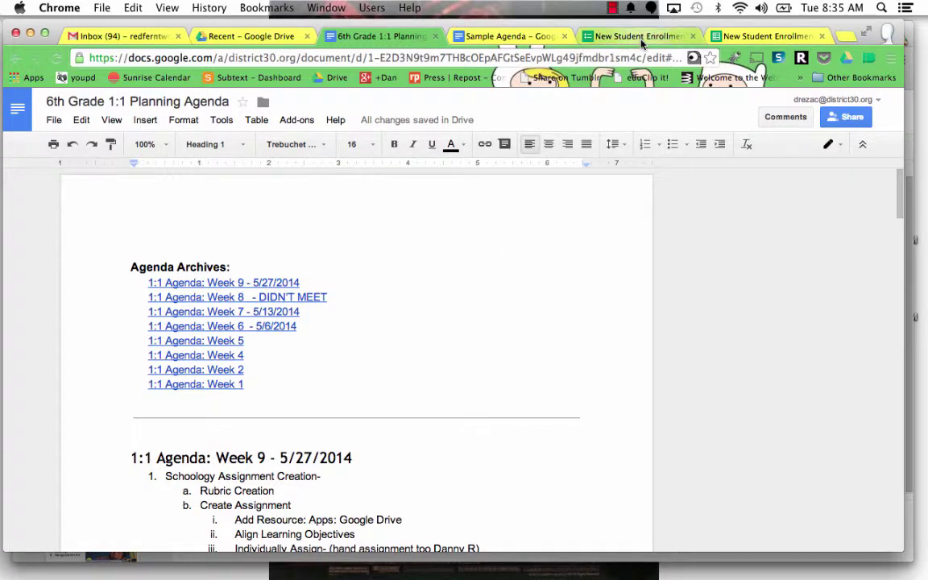
{"action": "left_click", "coordinate": [579, 34]}
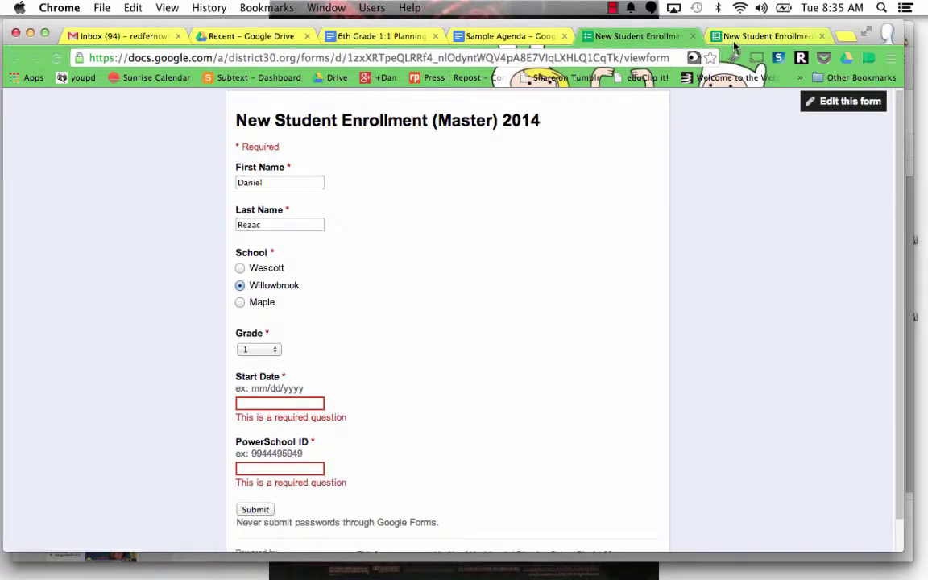
{"action": "left_click", "coordinate": [765, 36]}
{"action": "left_click", "coordinate": [362, 120]}
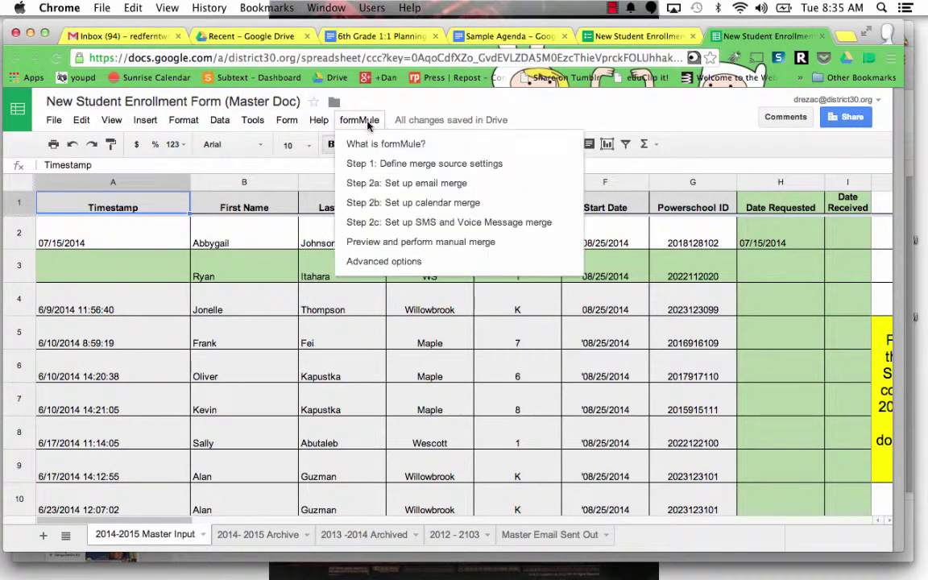
{"action": "left_click", "coordinate": [393, 105]}
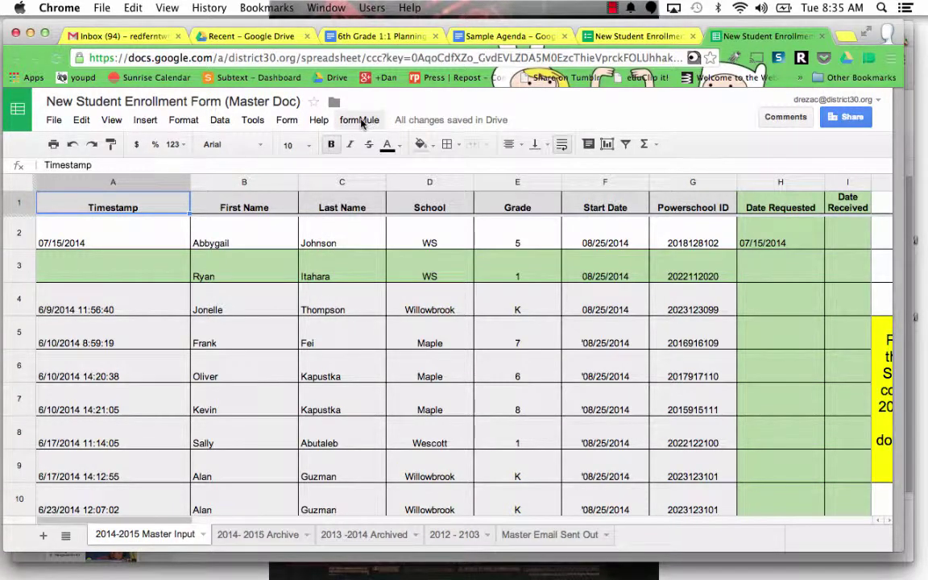
{"action": "key", "text": "super+alt+Left"}
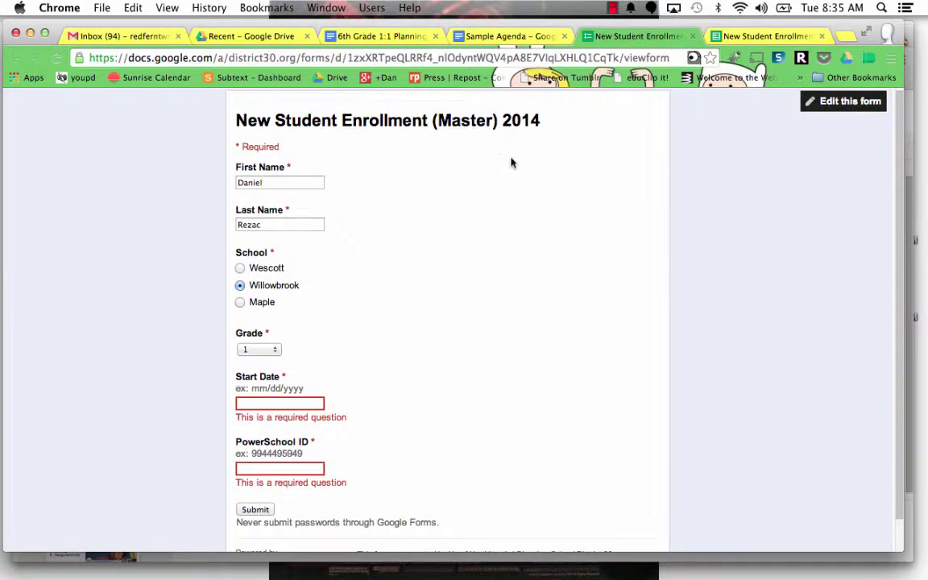
{"action": "scroll", "coordinate": [453, 207], "scroll_direction": "up", "scroll_amount": 1}
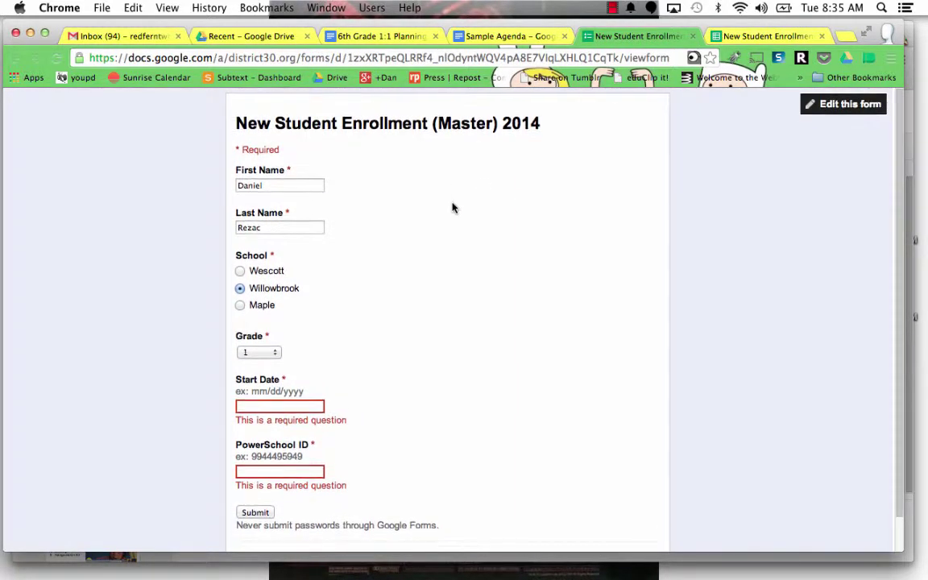